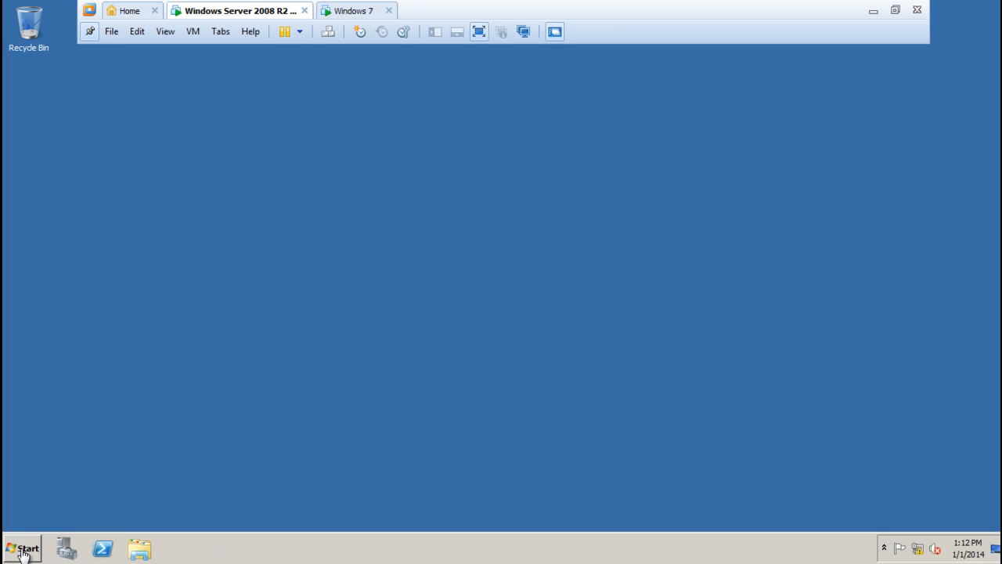
# - Open Server Manager's Roles page and scroll through the five installed roles, including AD DS, DHCP and DNS
pyautogui.click(74, 547)
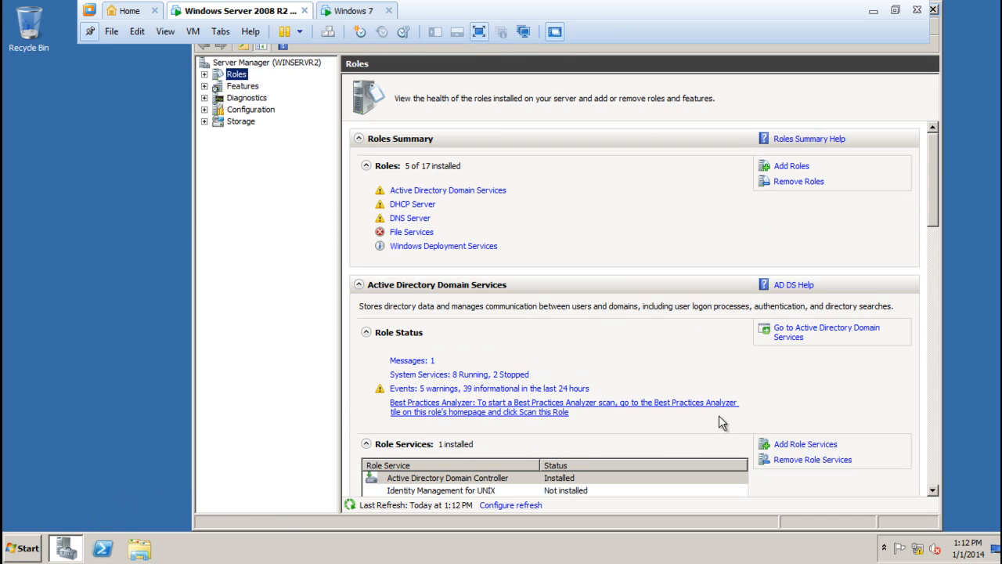
pyautogui.moveTo(938, 186); pyautogui.dragTo(931, 289)
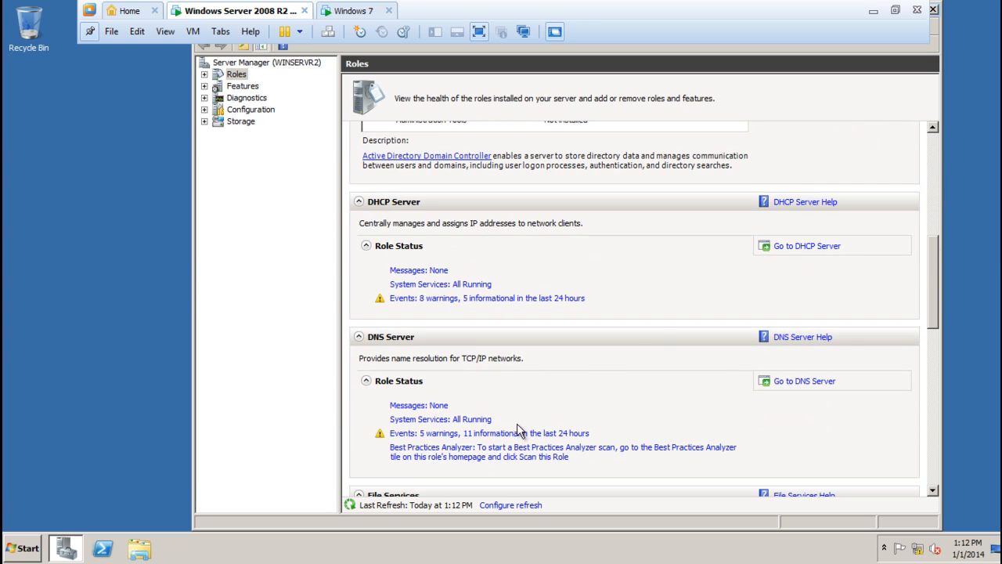
pyautogui.moveTo(933, 307); pyautogui.dragTo(935, 185)
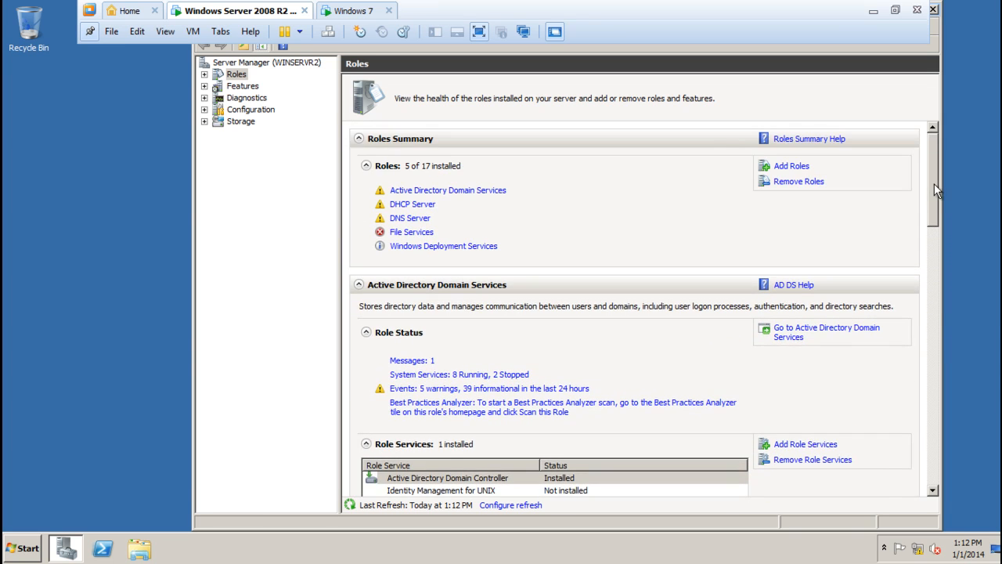
# - Start the Add Roles Wizard, tick Network Policy and Access Services, and advance to Select Role Services
pyautogui.click(791, 166)
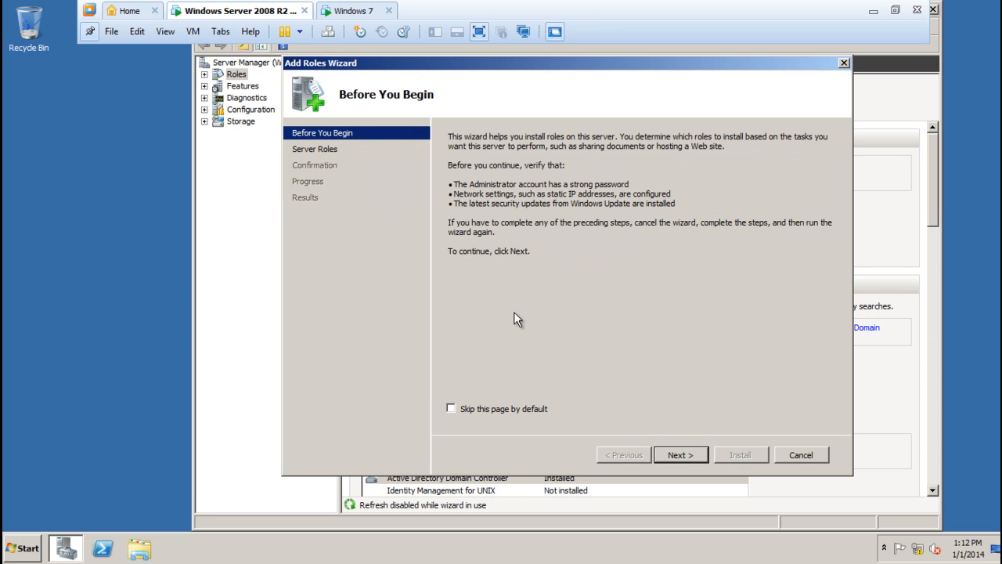
pyautogui.click(679, 456)
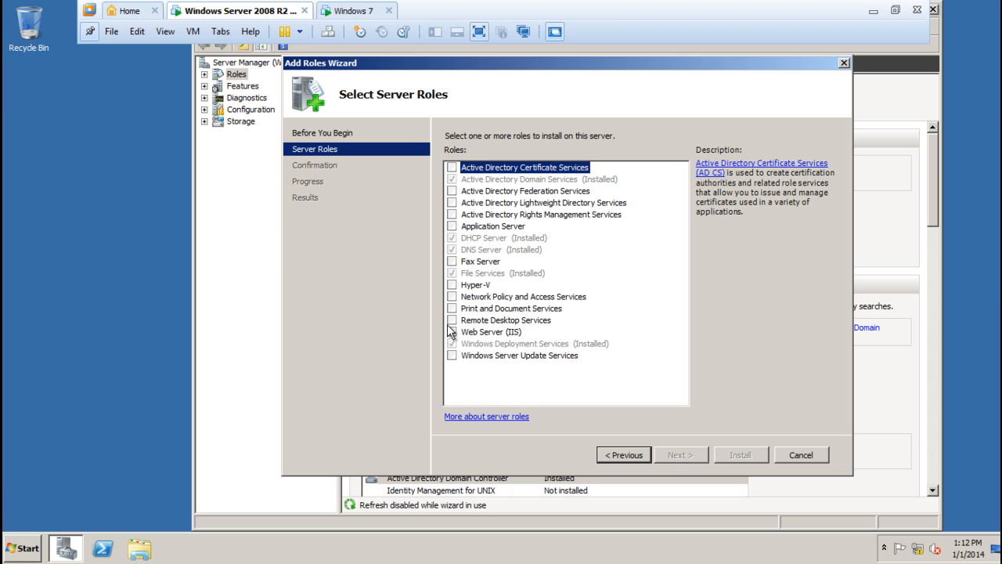
pyautogui.click(574, 302)
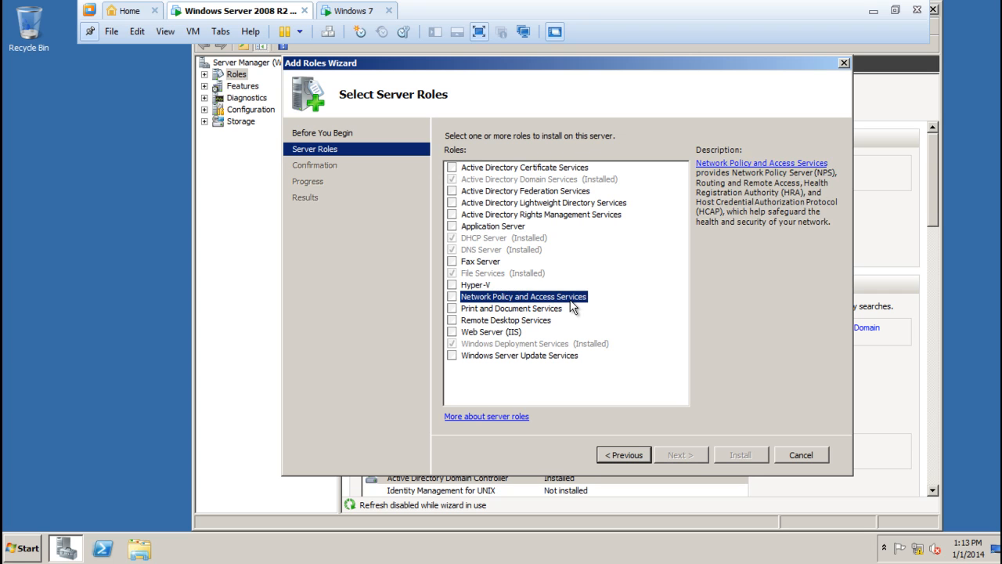
pyautogui.click(452, 297)
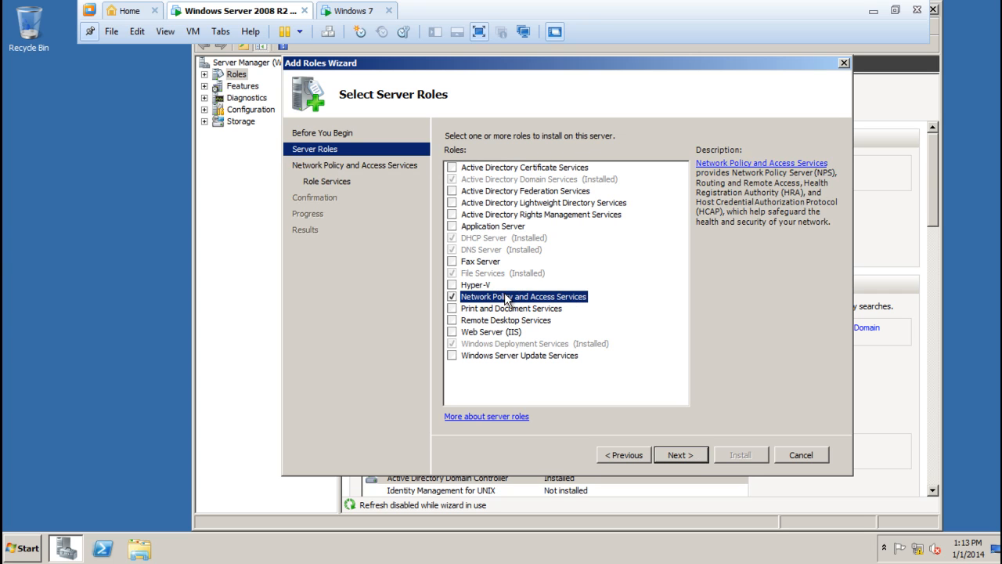
pyautogui.press('Return')
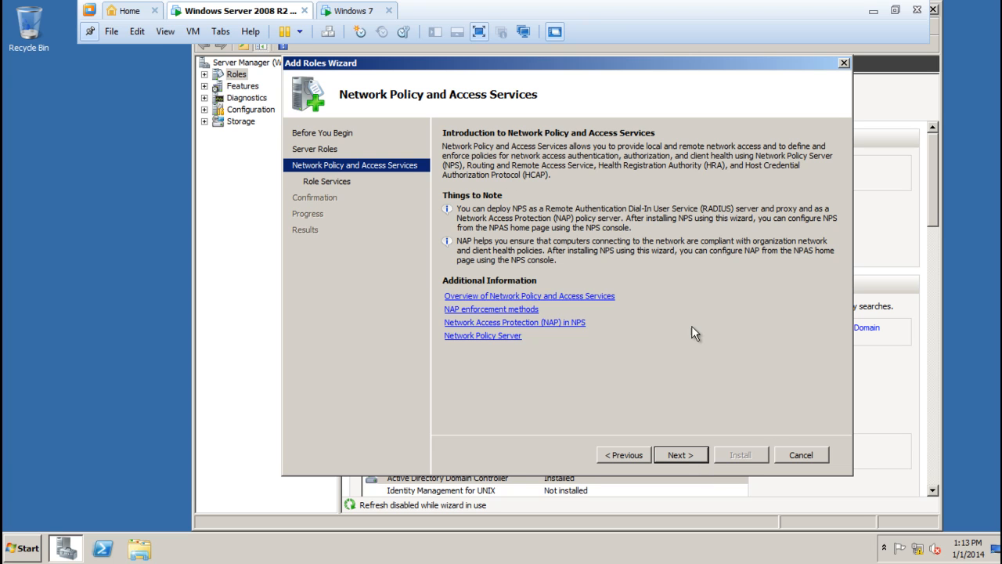
pyautogui.click(680, 455)
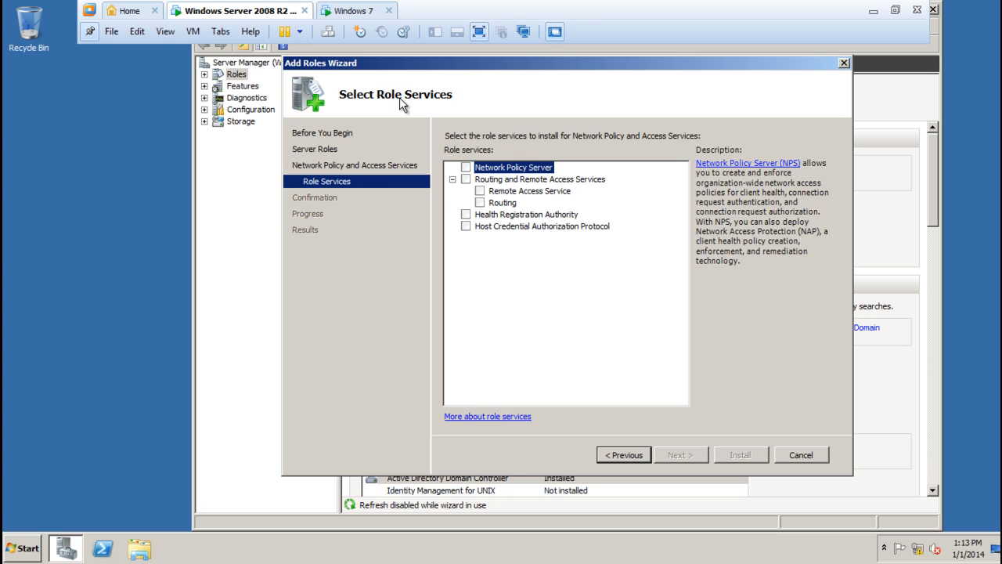
# - Tick Network Policy Server and Routing and Remote Access Services, then advance to Confirm Installation Selections
pyautogui.click(465, 167)
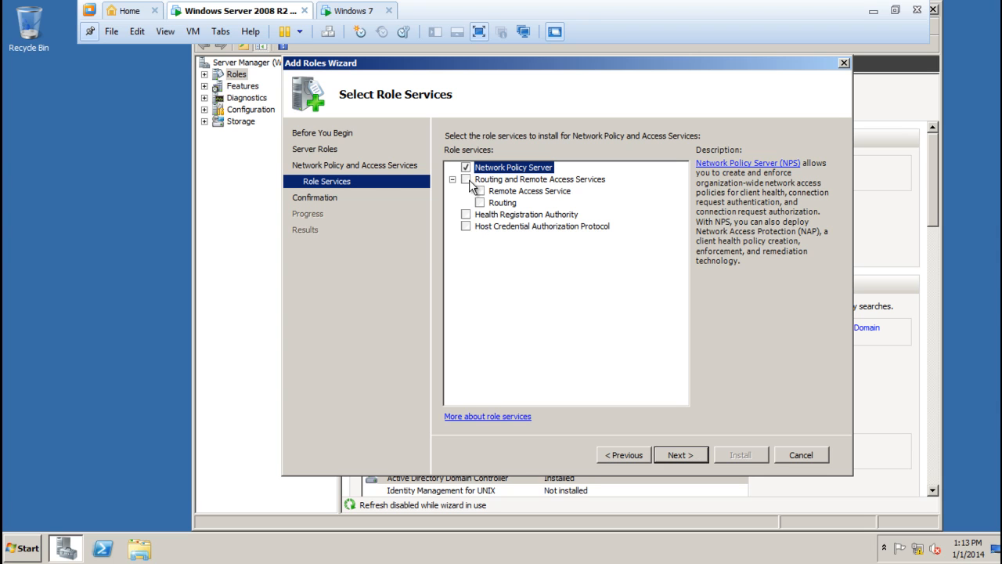
pyautogui.click(465, 179)
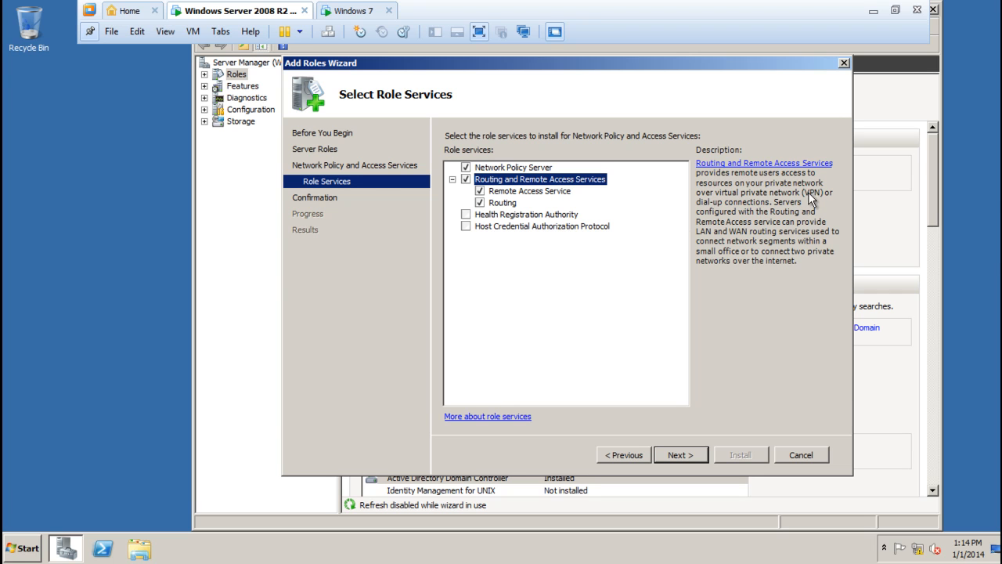
pyautogui.click(675, 455)
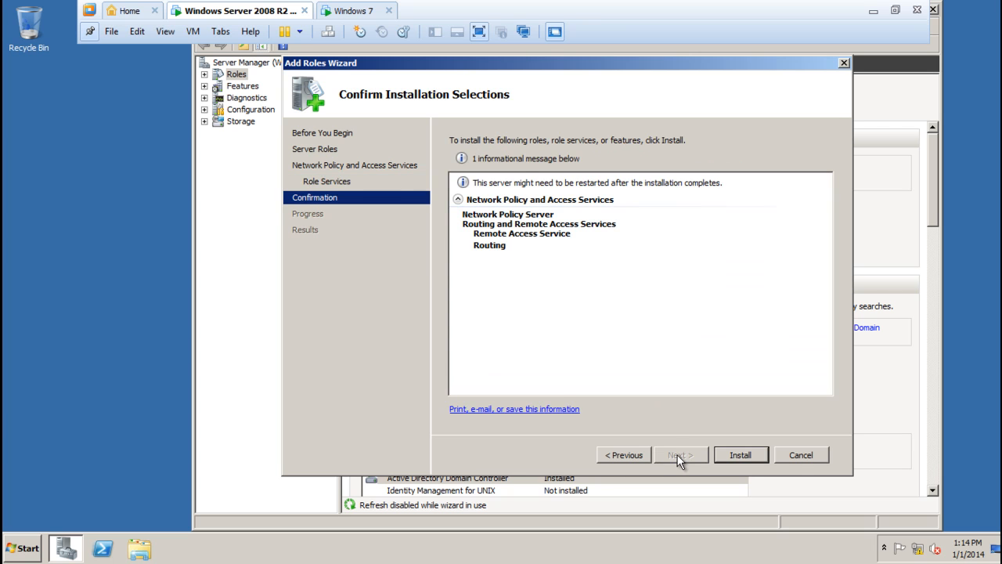
# - Install Network Policy and Access Services and close the wizard once installation succeeds
pyautogui.click(740, 449)
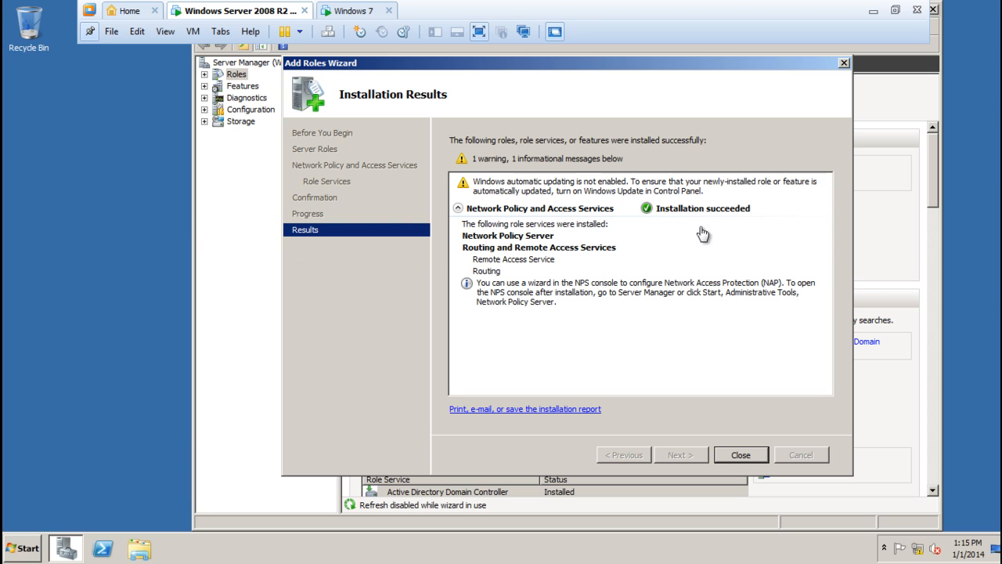
pyautogui.click(741, 454)
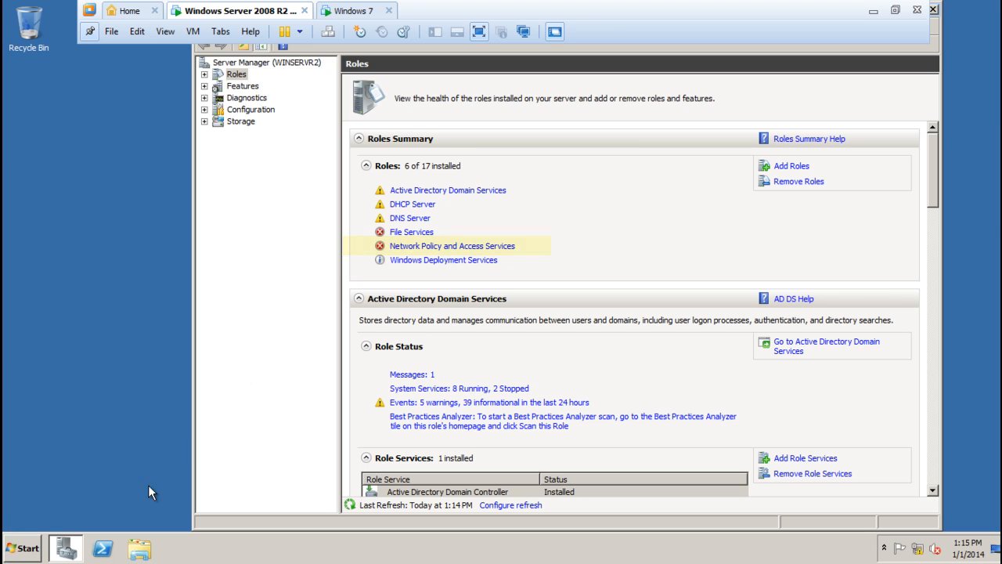
pyautogui.click(26, 550)
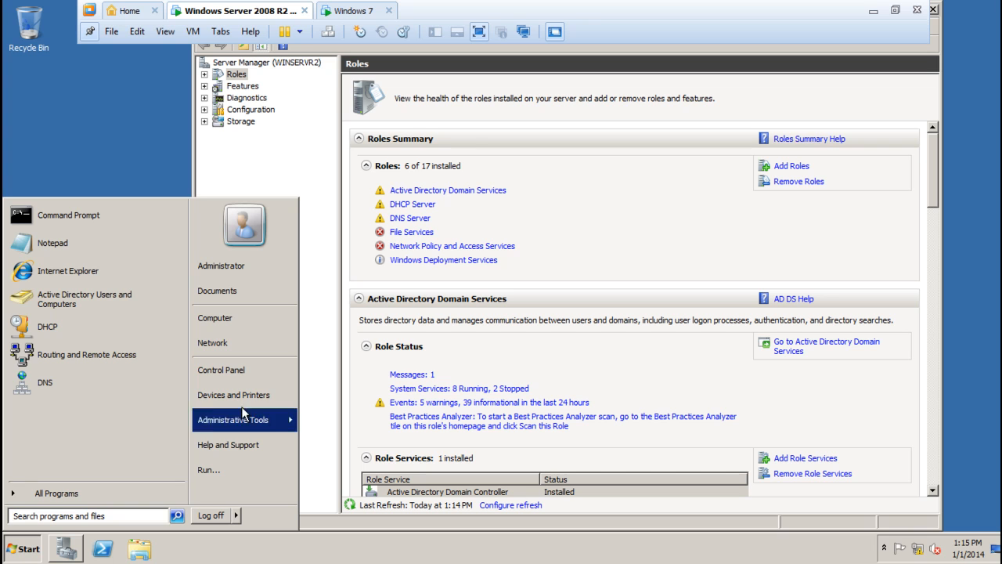
# - Launch the Network Policy Server console from Administrative Tools and list Network Policies under Policies
pyautogui.moveTo(258, 419)
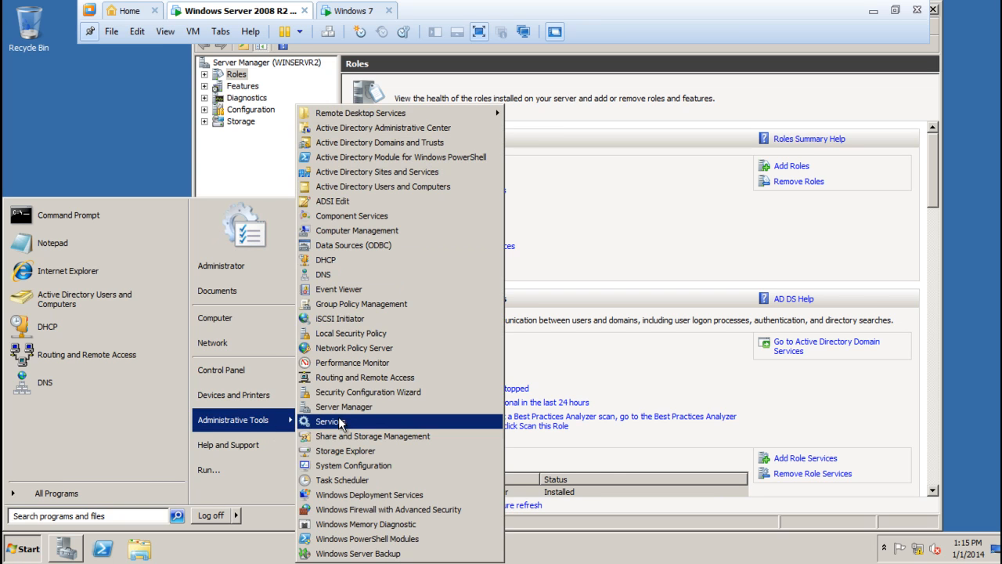
pyautogui.click(376, 349)
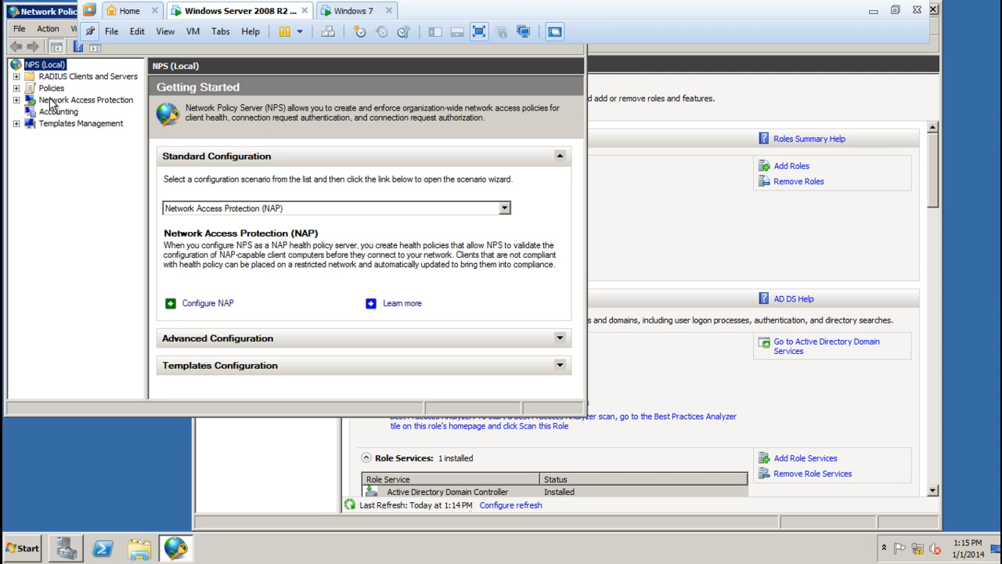
pyautogui.moveTo(48, 11); pyautogui.dragTo(279, 106)
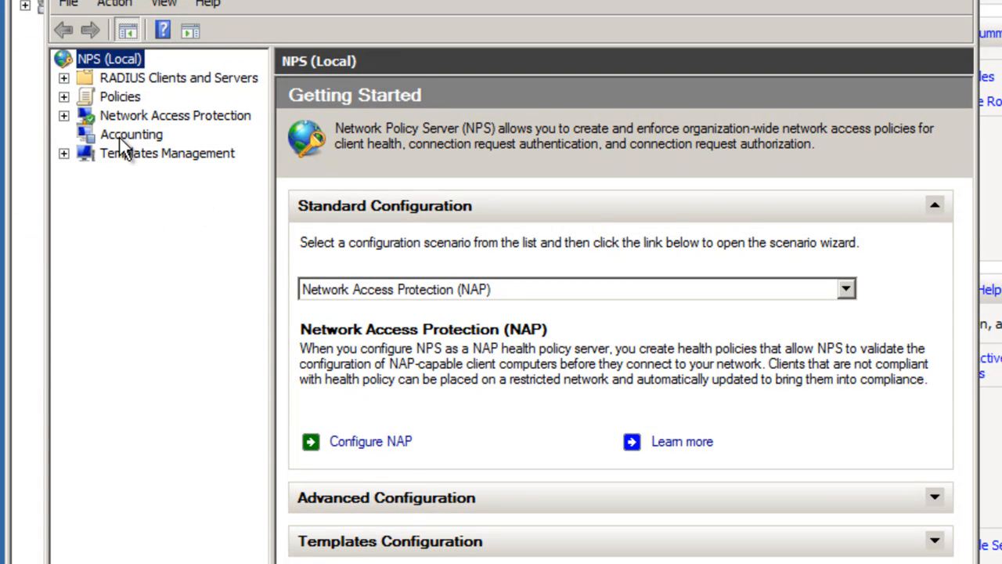
pyautogui.click(64, 97)
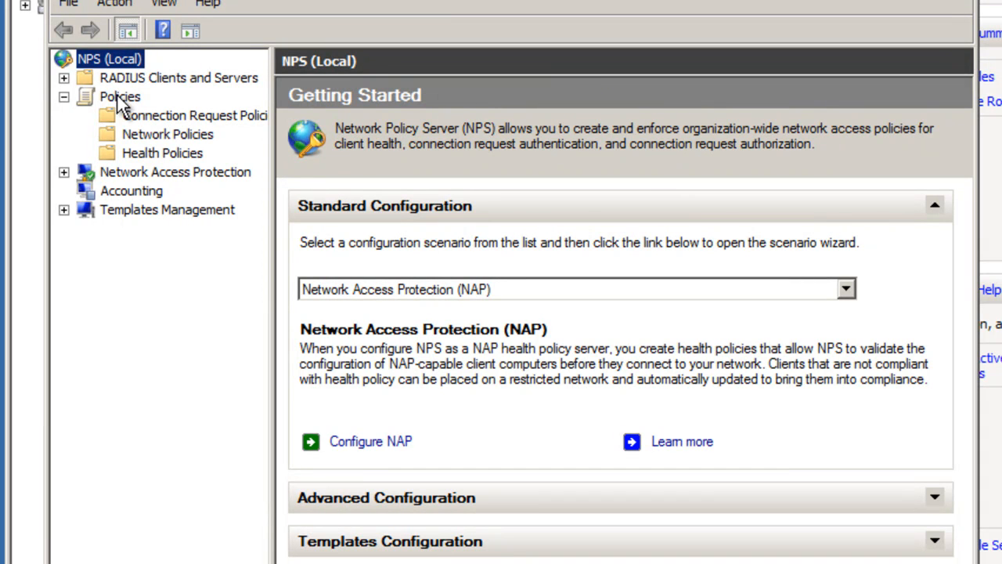
pyautogui.click(139, 141)
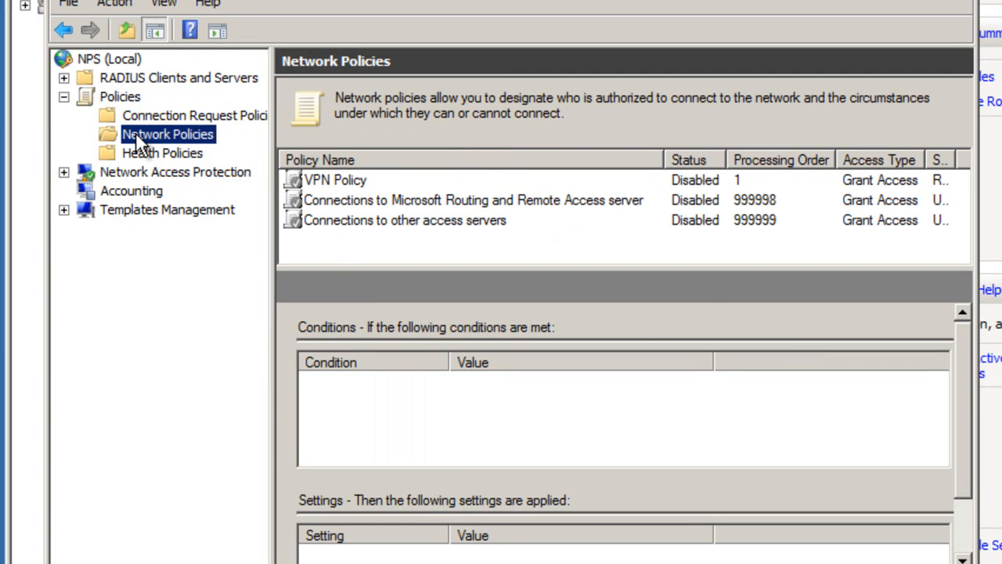
pyautogui.rightClick(136, 133)
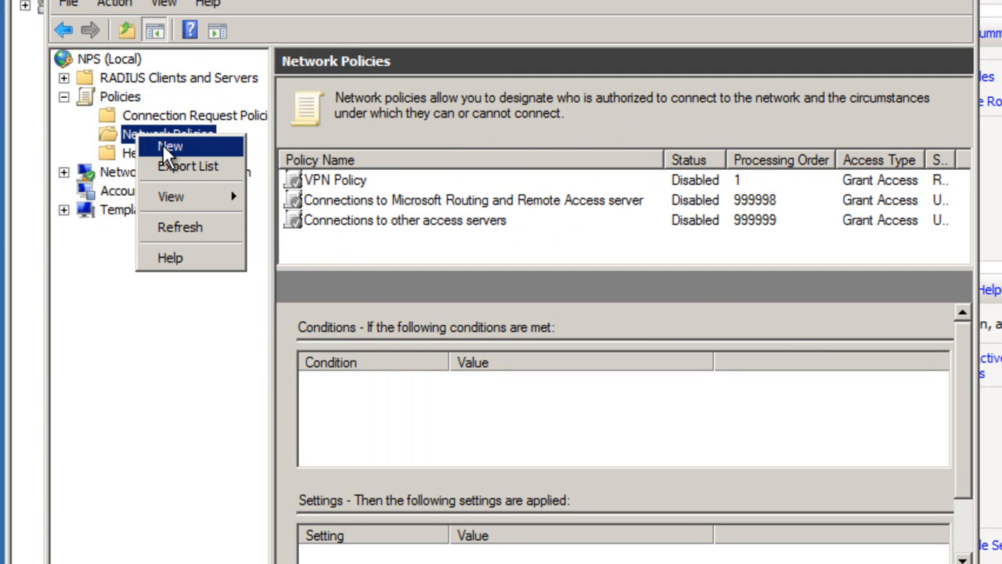
# - Create a new network policy 'OSPlatformVPN Policy' with server type Remote Access Server (VPN-Dial up)
pyautogui.click(164, 145)
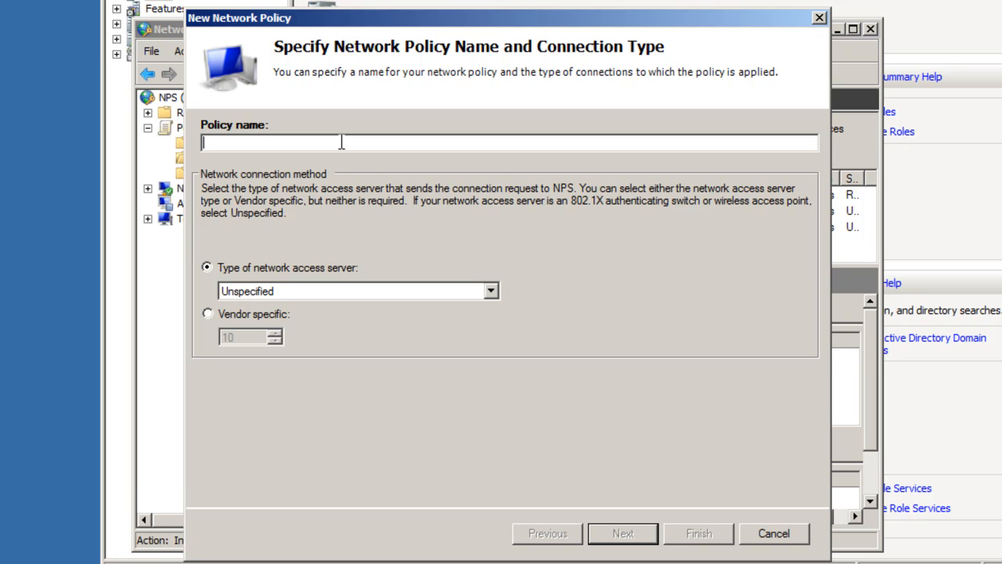
pyautogui.write('OSP')
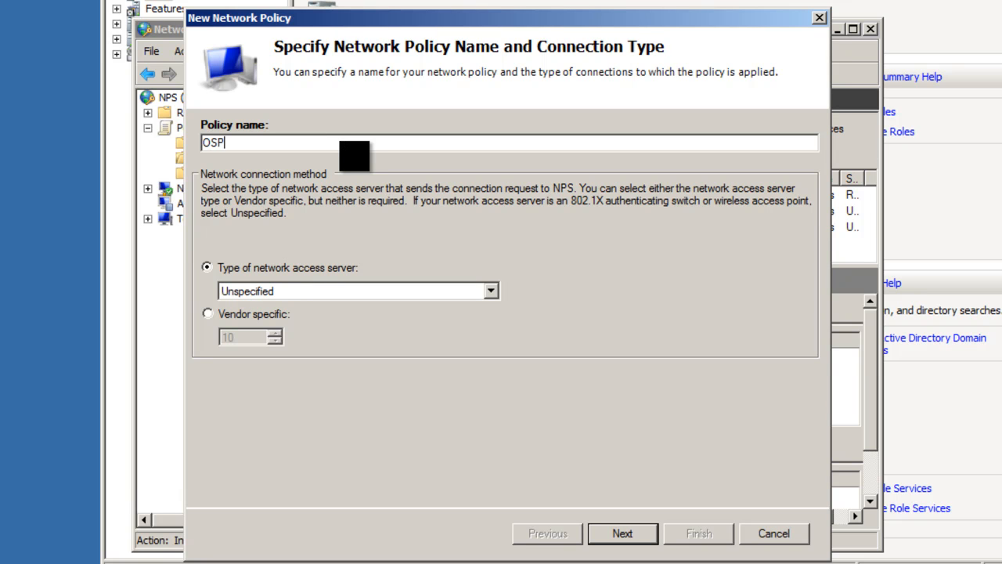
pyautogui.write('IatformVPN Policy')
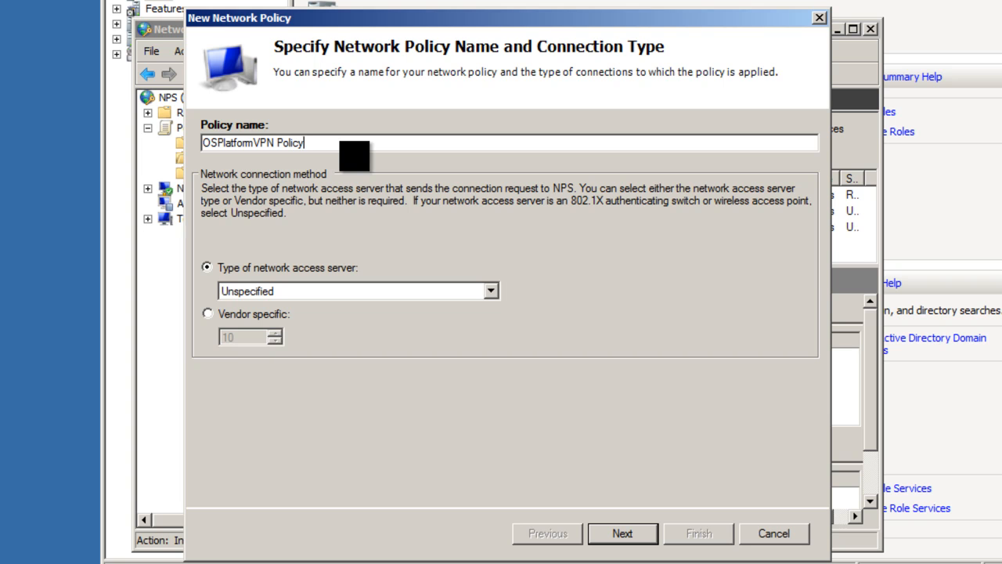
pyautogui.click(313, 292)
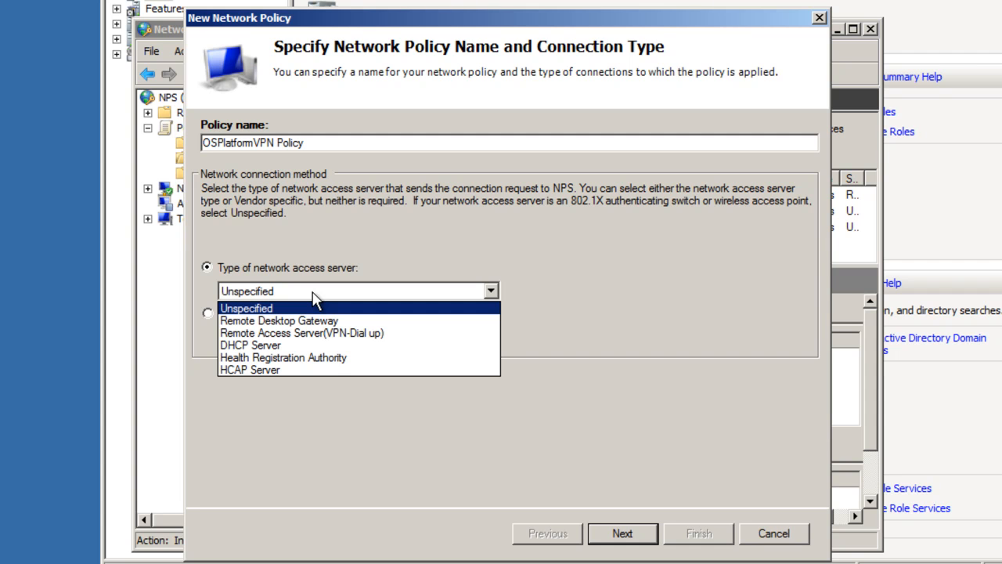
pyautogui.click(307, 335)
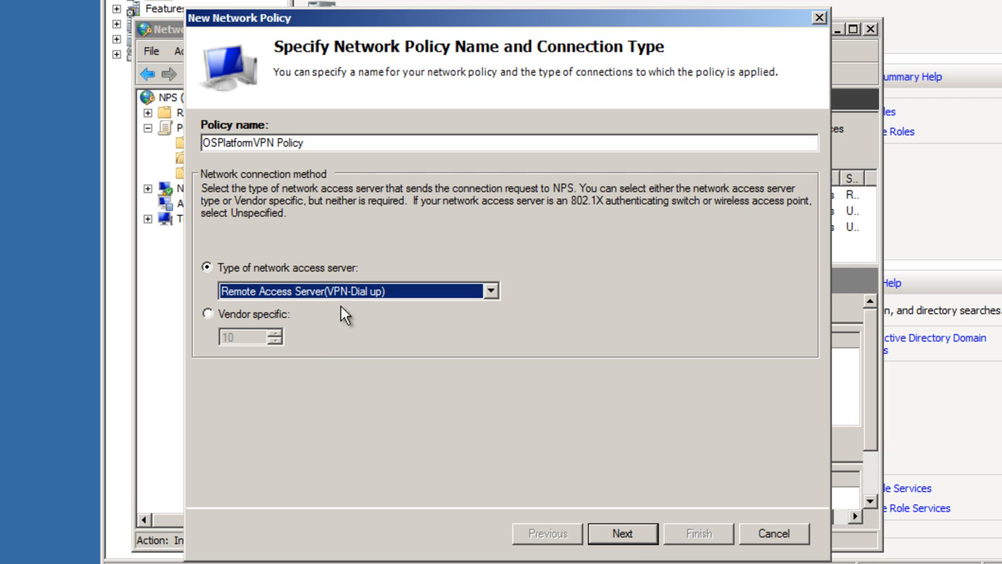
pyautogui.click(630, 536)
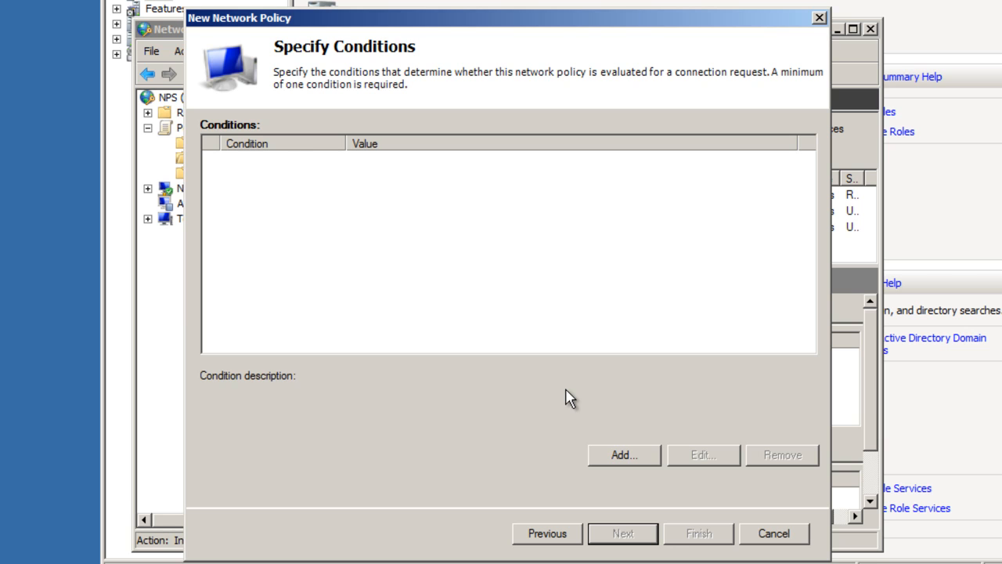
# - Add a condition to the policy, scrolling the Select condition list to choose Tunnel Type
pyautogui.click(622, 455)
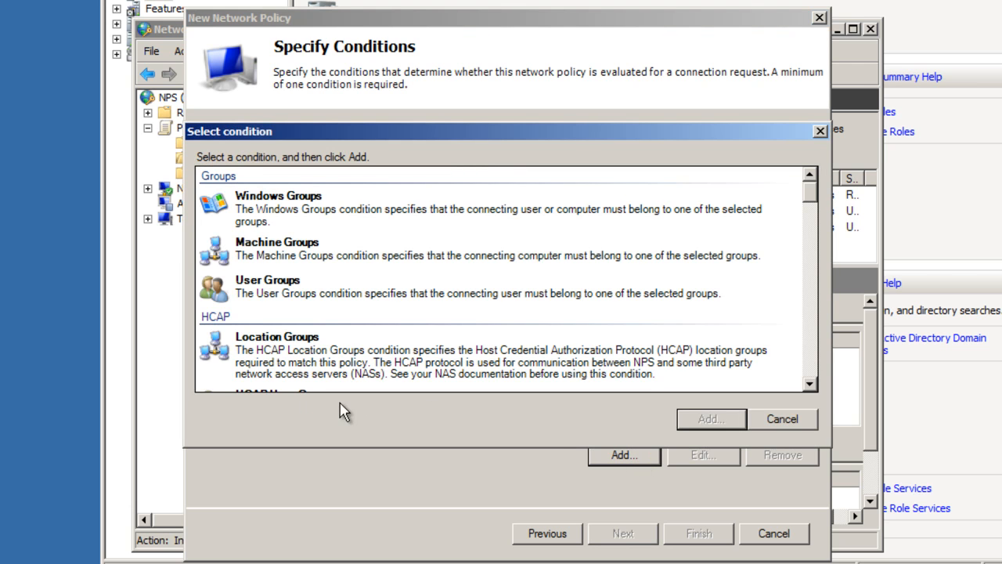
pyautogui.click(810, 384)
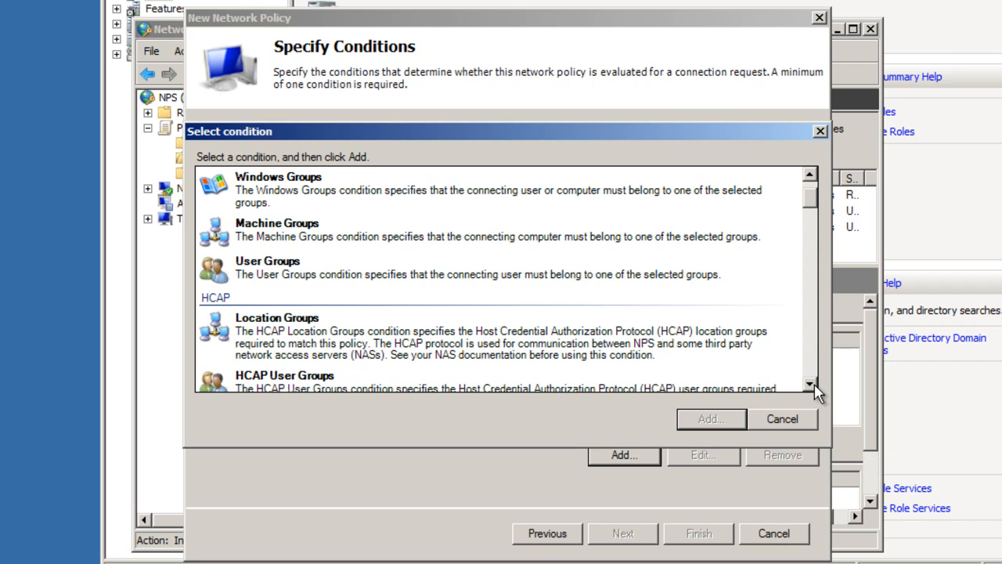
pyautogui.scroll(-6, 814, 386)
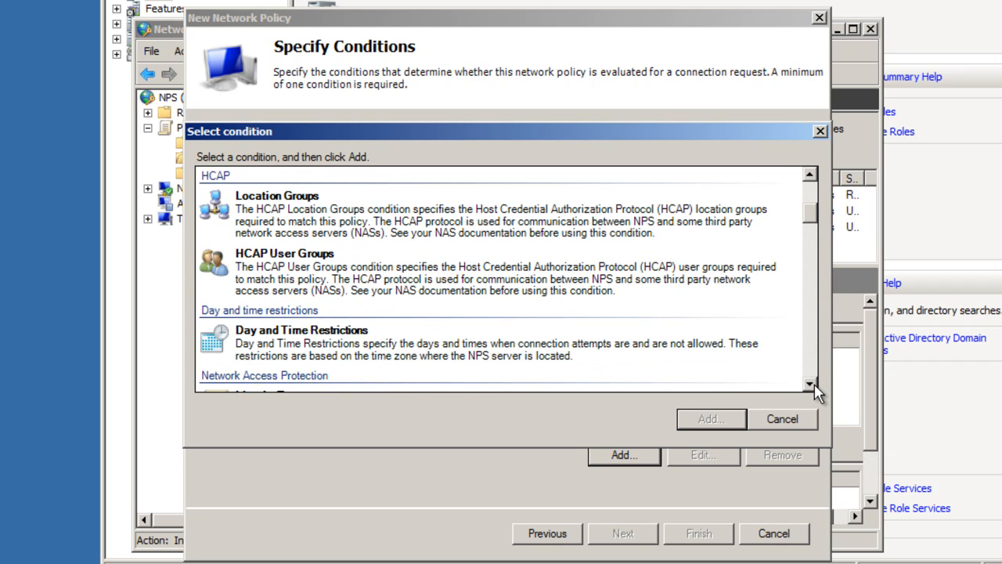
pyautogui.scroll(-6, 815, 392)
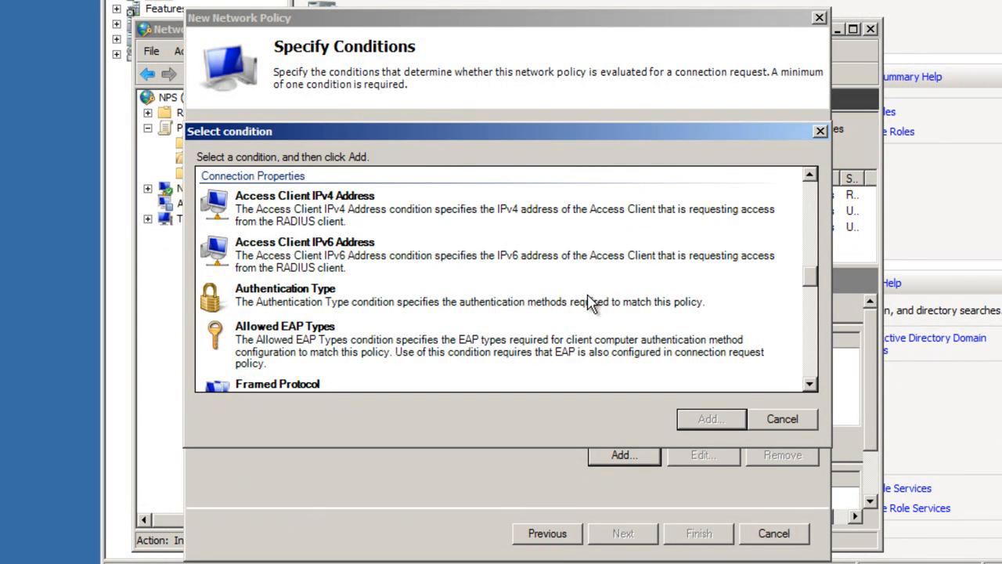
pyautogui.click(809, 175)
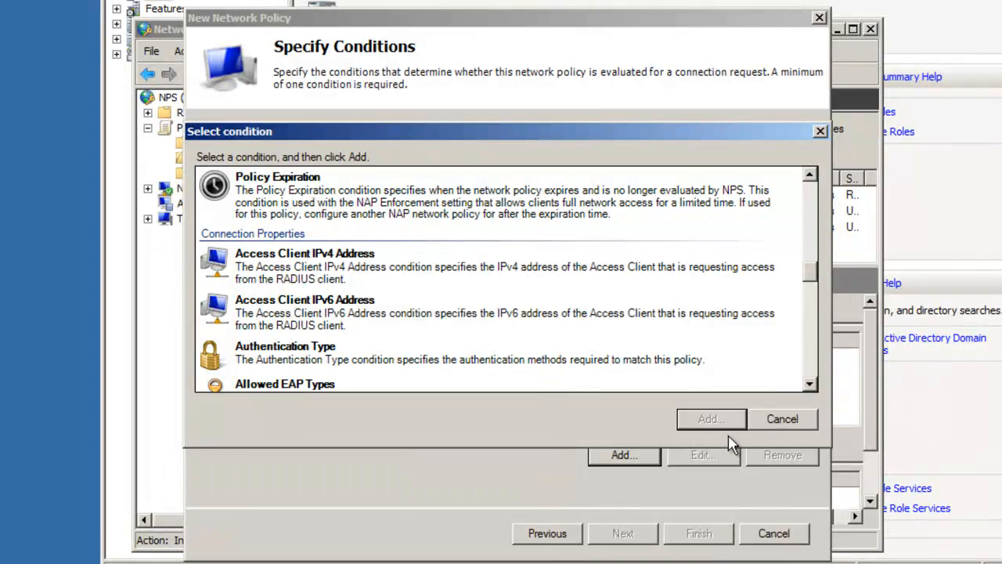
pyautogui.click(810, 384)
pyautogui.click(811, 382)
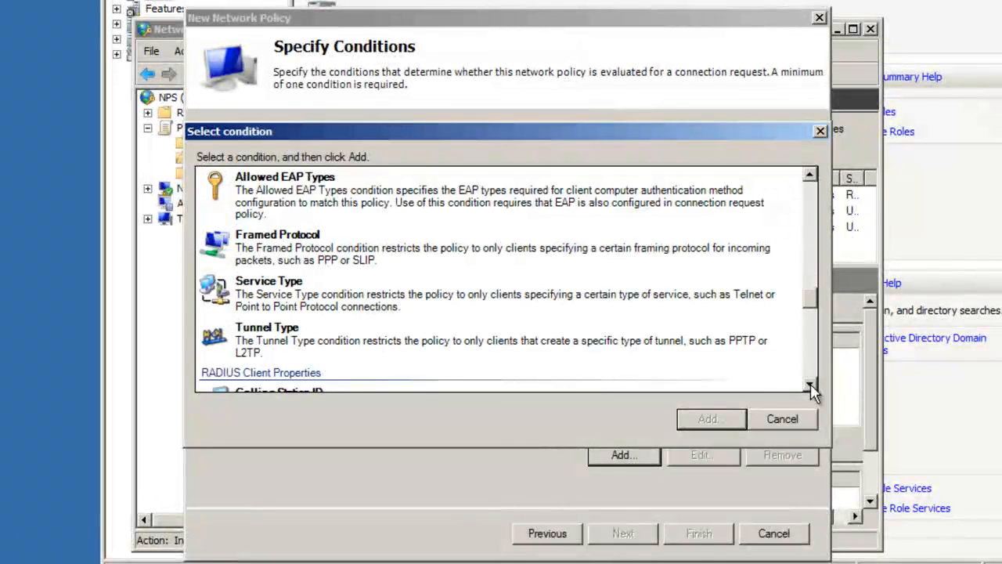
pyautogui.click(282, 333)
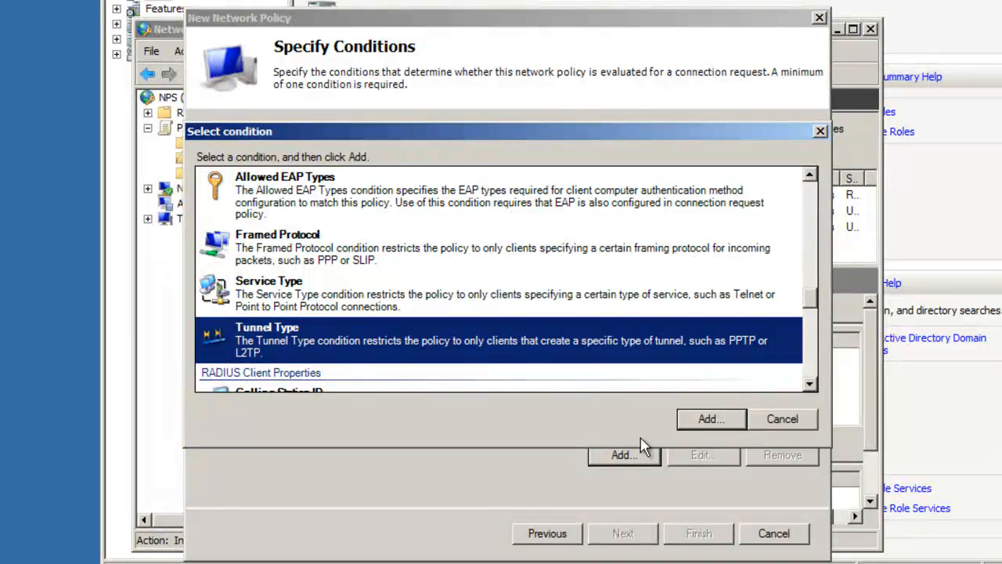
# - Set the Tunnel Type condition to PPTP and L2TP, then continue to Specify Access Permission
pyautogui.click(709, 420)
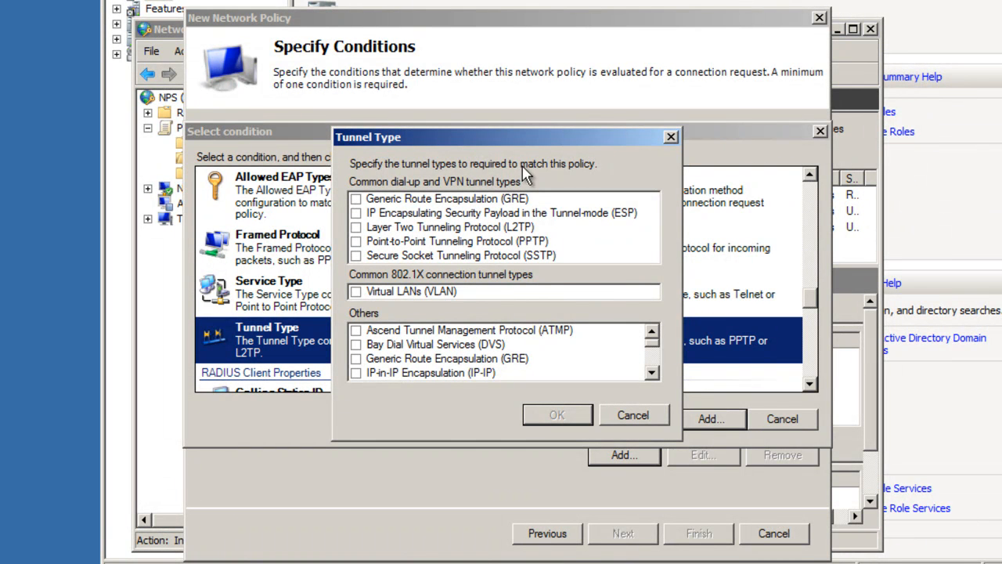
pyautogui.moveTo(460, 140); pyautogui.dragTo(639, 1)
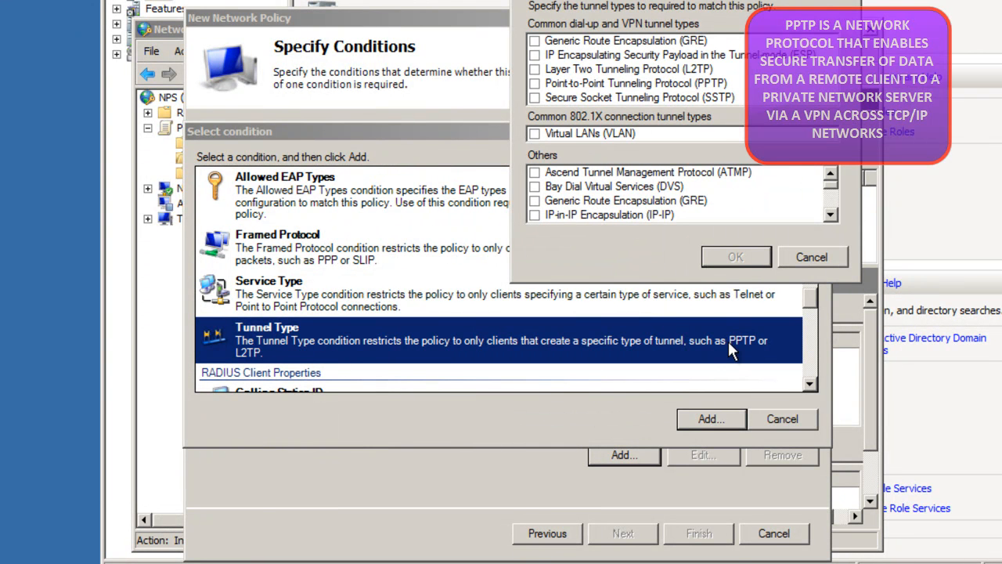
pyautogui.click(535, 84)
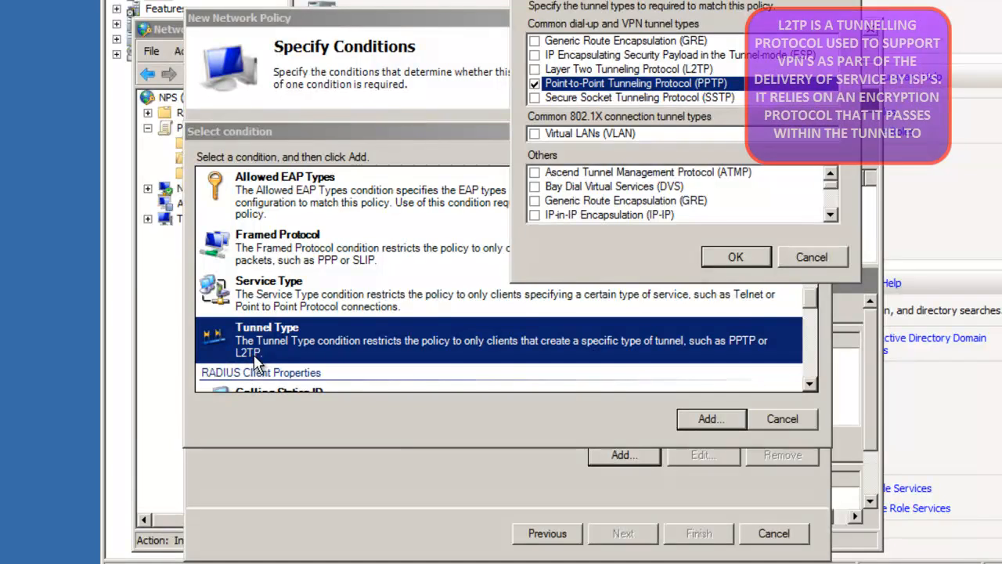
pyautogui.click(534, 70)
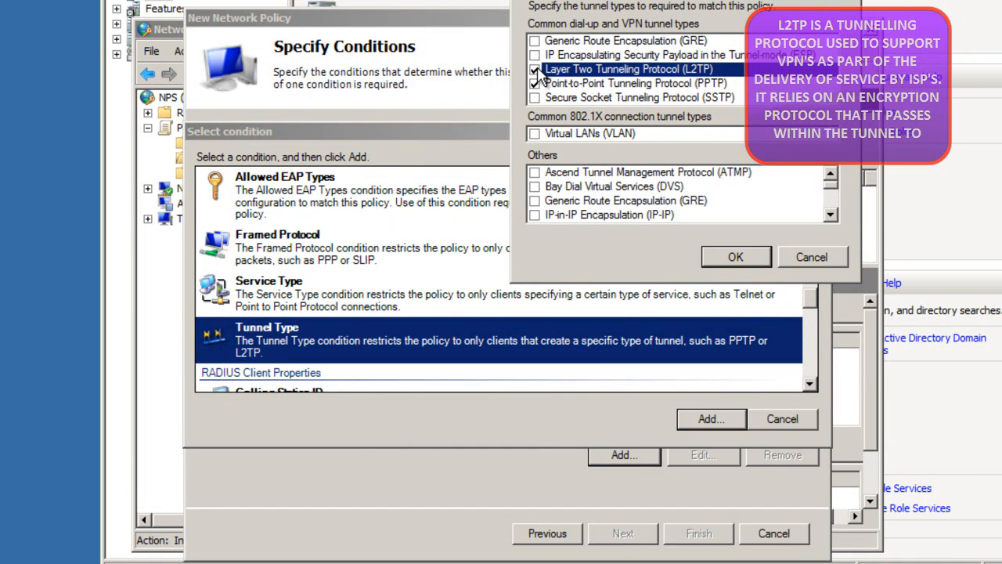
pyautogui.click(728, 258)
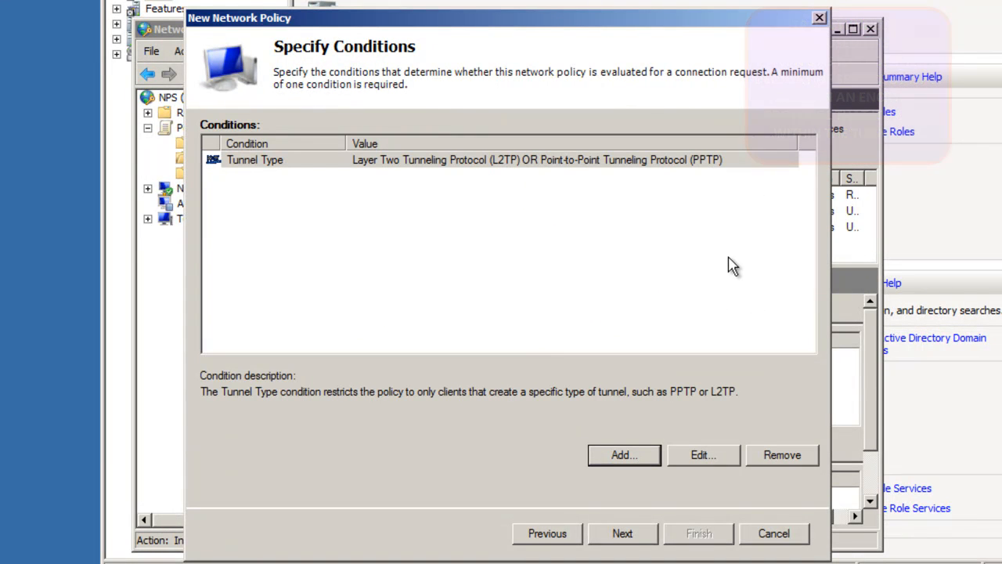
pyautogui.click(469, 172)
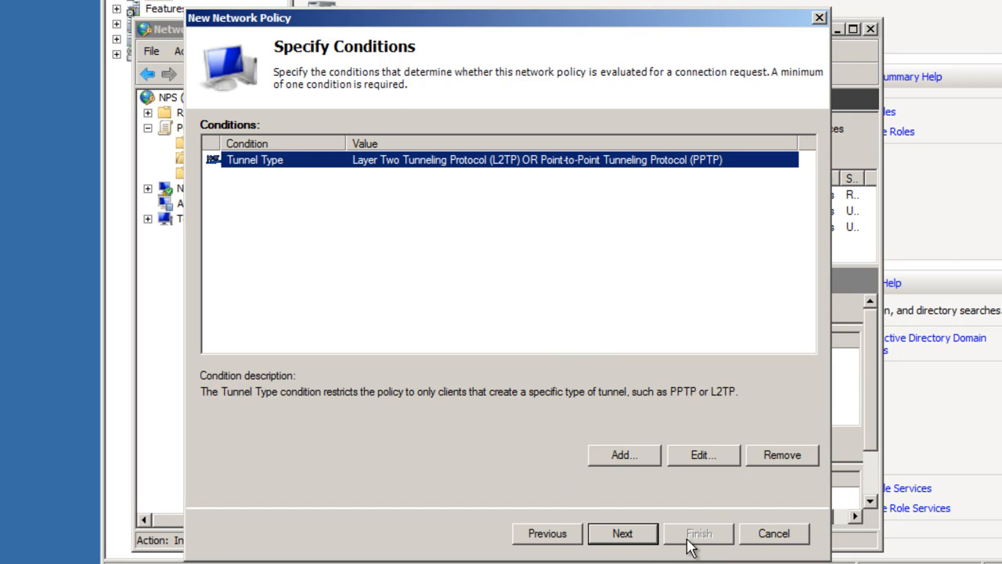
pyautogui.click(626, 539)
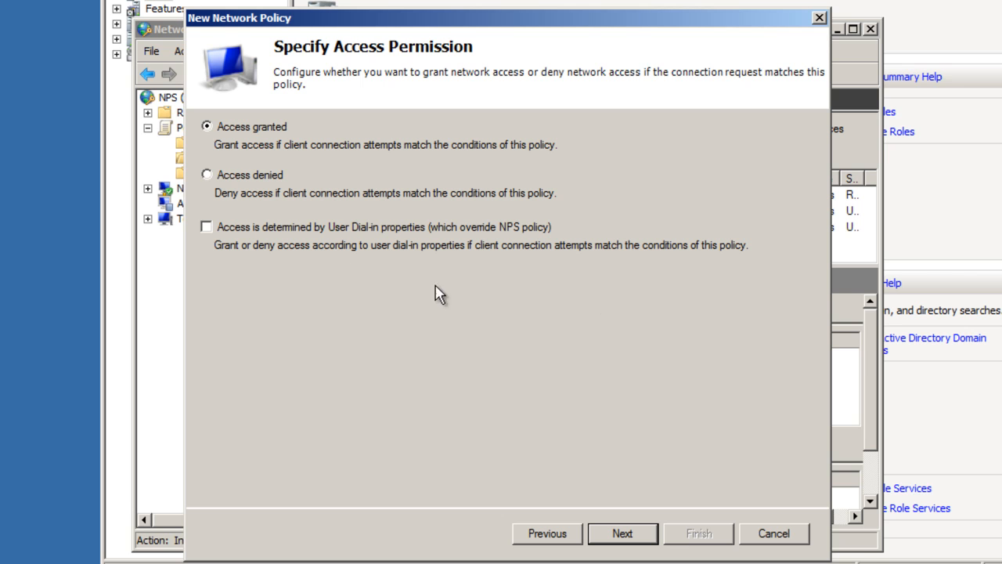
# - On the authentication methods step, uncheck MS-CHAP so only MS-CHAP-v2 remains enabled
pyautogui.click(626, 536)
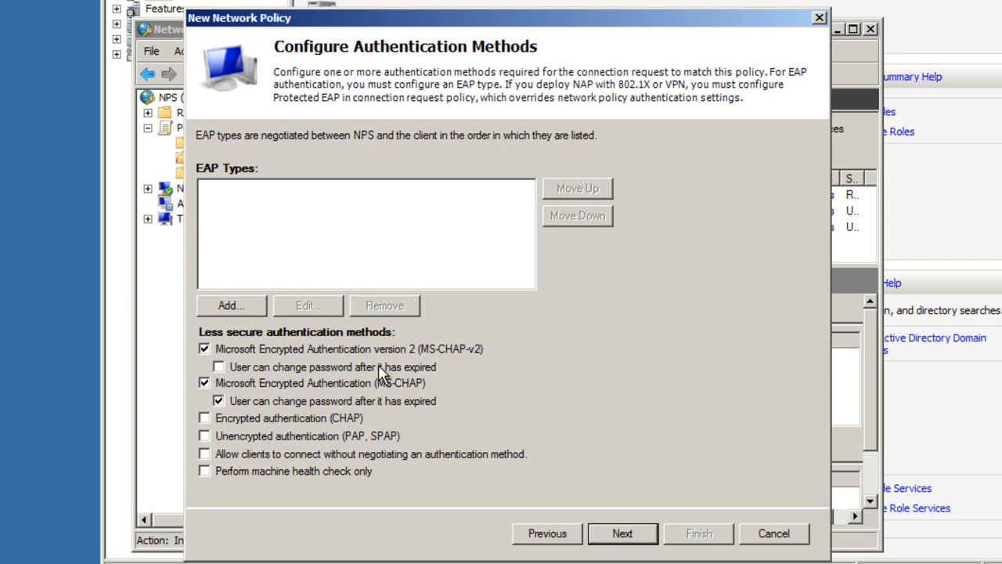
pyautogui.click(220, 400)
pyautogui.click(204, 382)
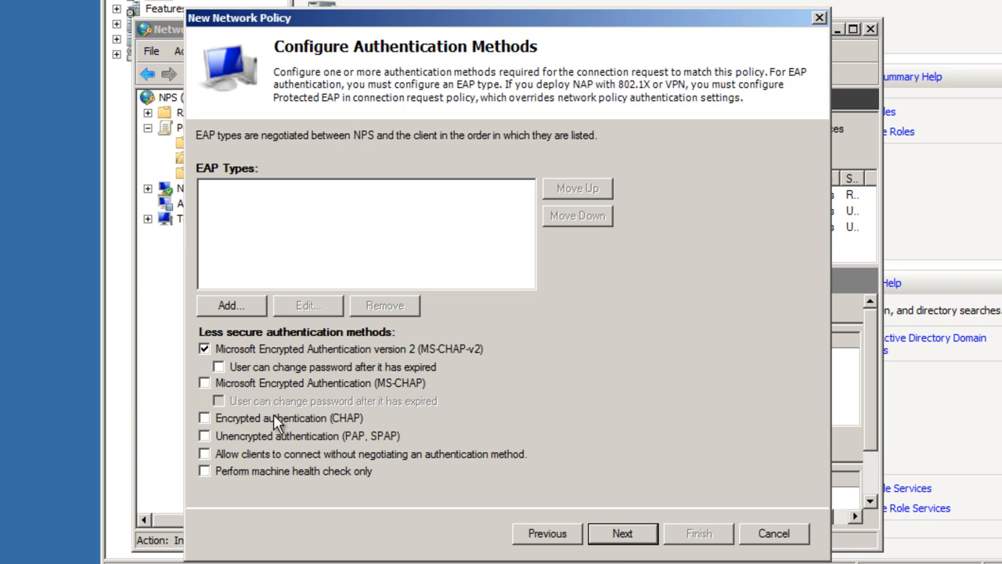
pyautogui.click(643, 539)
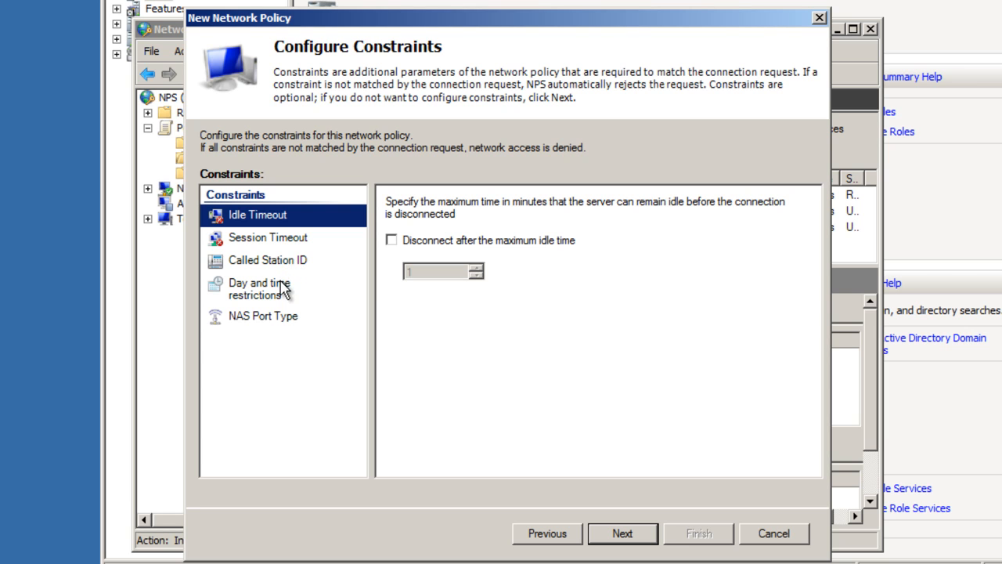
# - Review the Session Timeout, Called Station ID, Day and time and NAS Port Type constraints, leaving all unset
pyautogui.click(280, 239)
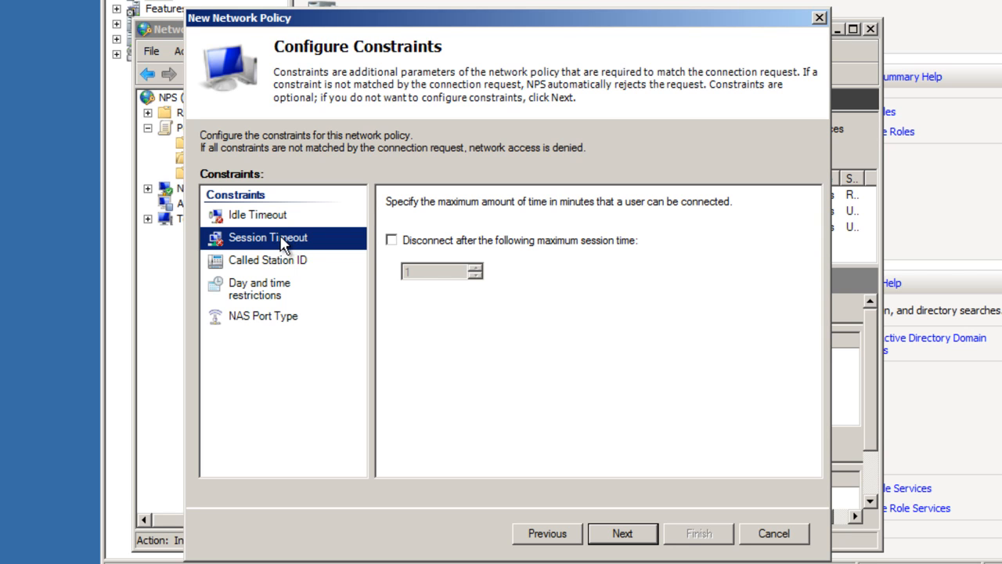
pyautogui.click(277, 266)
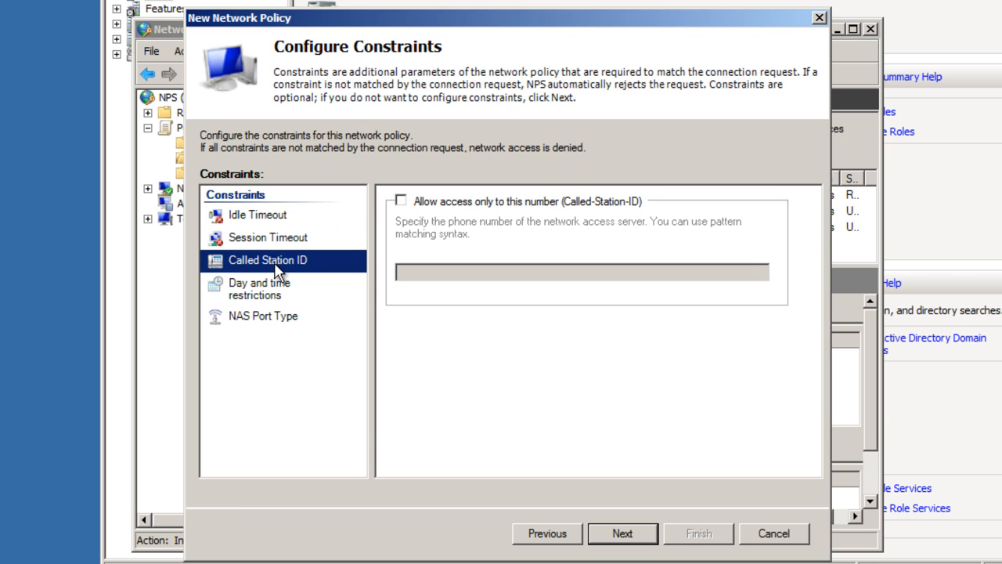
pyautogui.click(266, 288)
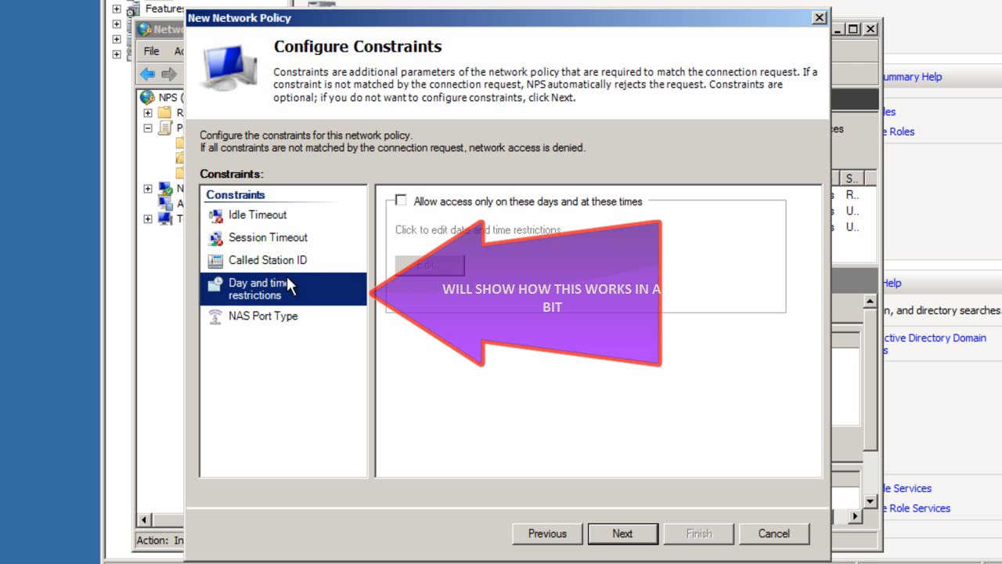
pyautogui.click(291, 319)
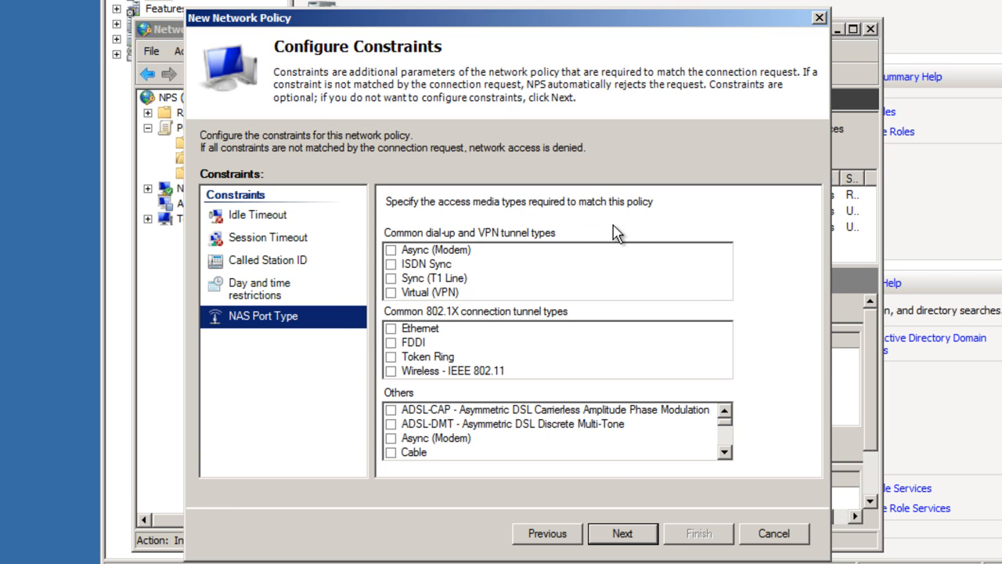
pyautogui.click(622, 533)
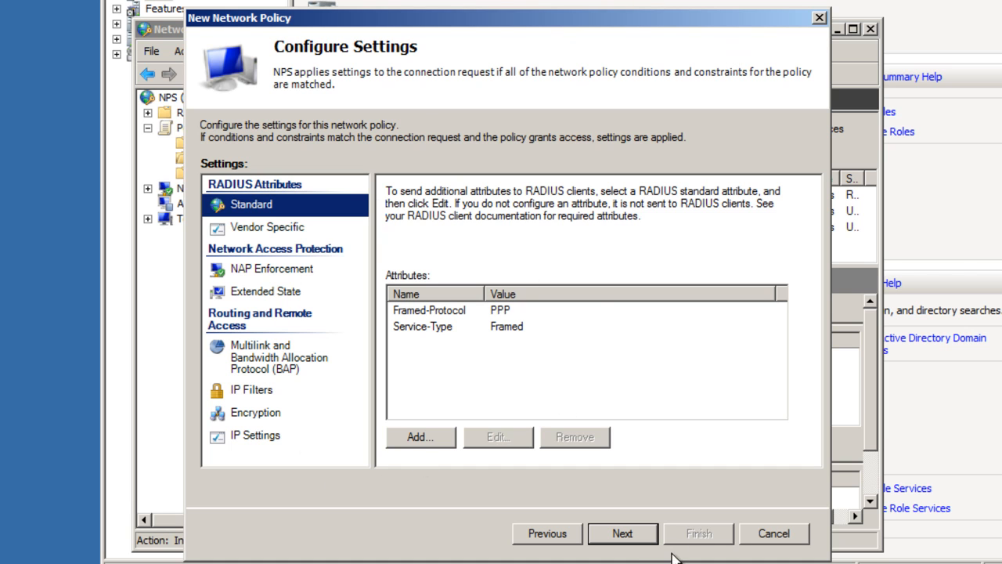
# - Complete the OSPlatformVPN Policy wizard, review the Policies list, and close Network Policy Server
pyautogui.click(638, 539)
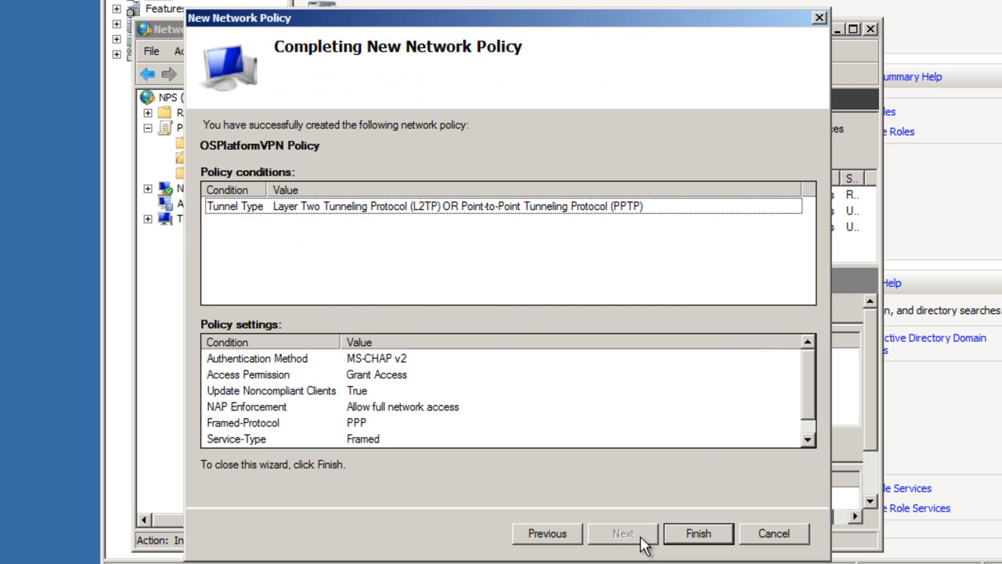
pyautogui.click(710, 538)
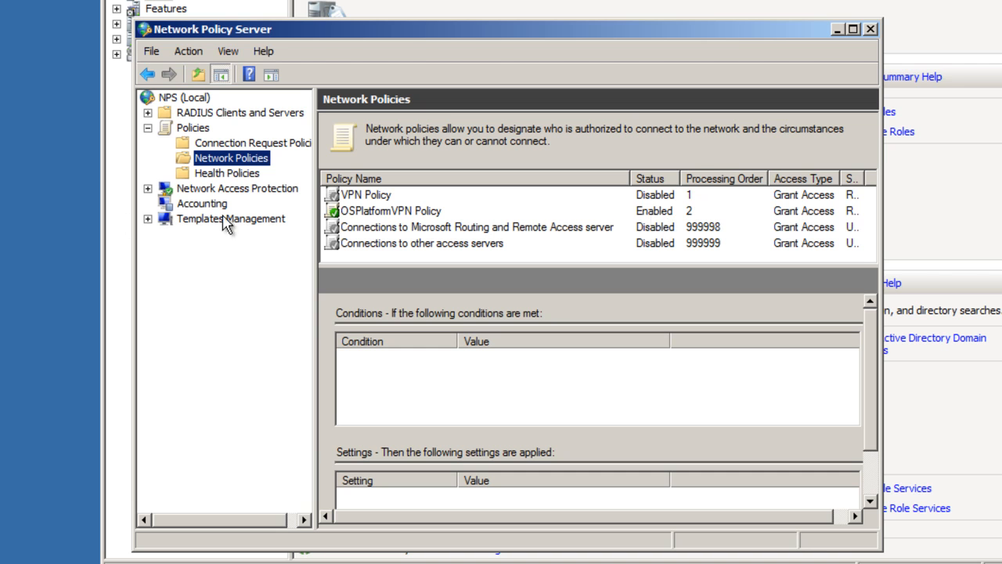
pyautogui.click(148, 128)
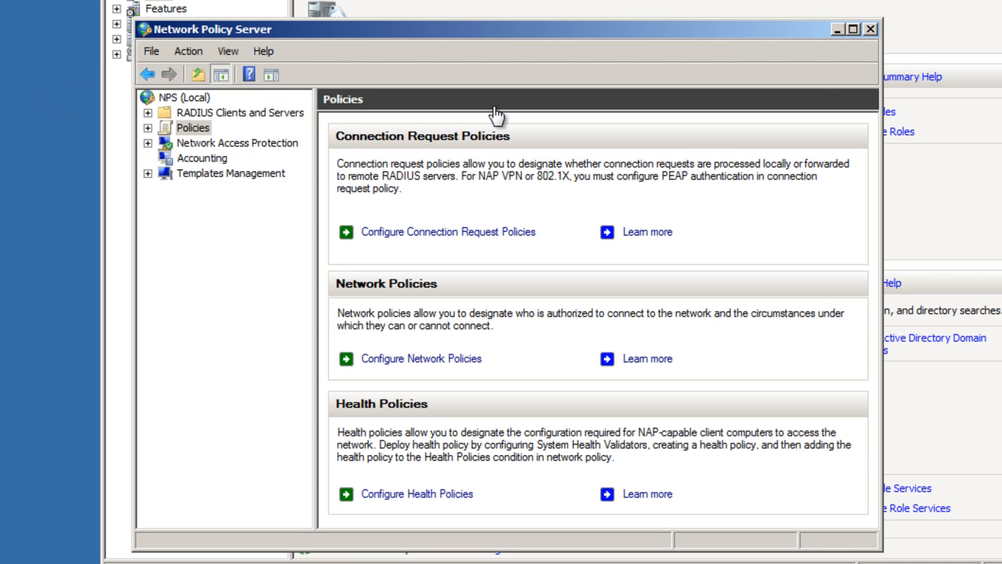
pyautogui.click(871, 30)
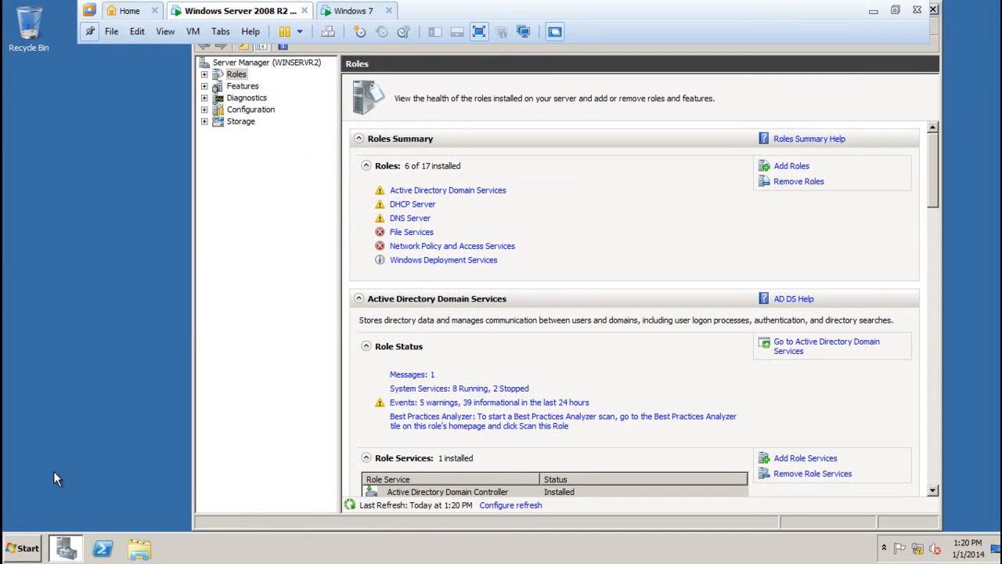
# - Launch Routing and Remote Access from Administrative Tools and bring up actions for WINSERVR2 (local)
pyautogui.click(26, 550)
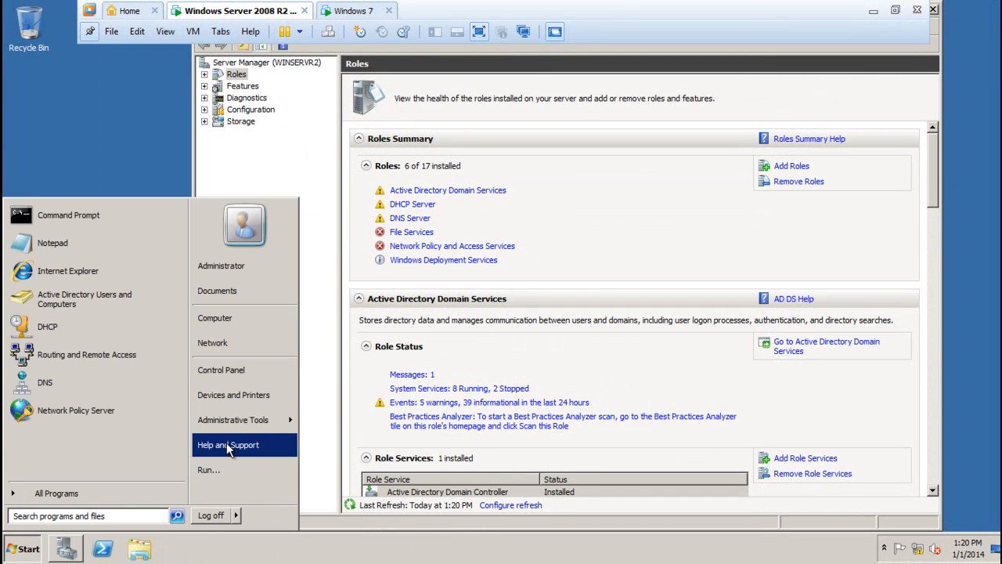
pyautogui.moveTo(234, 422)
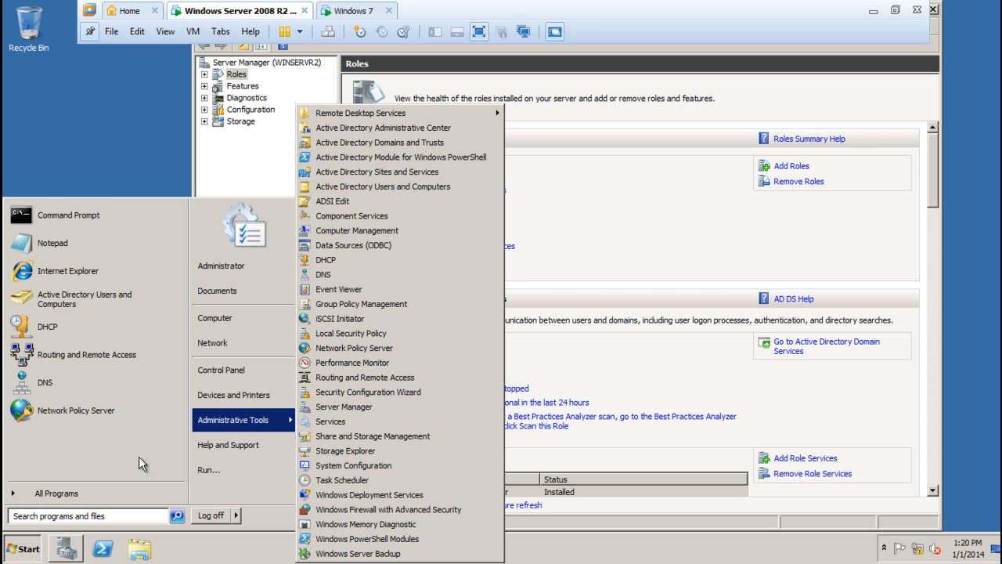
pyautogui.click(353, 381)
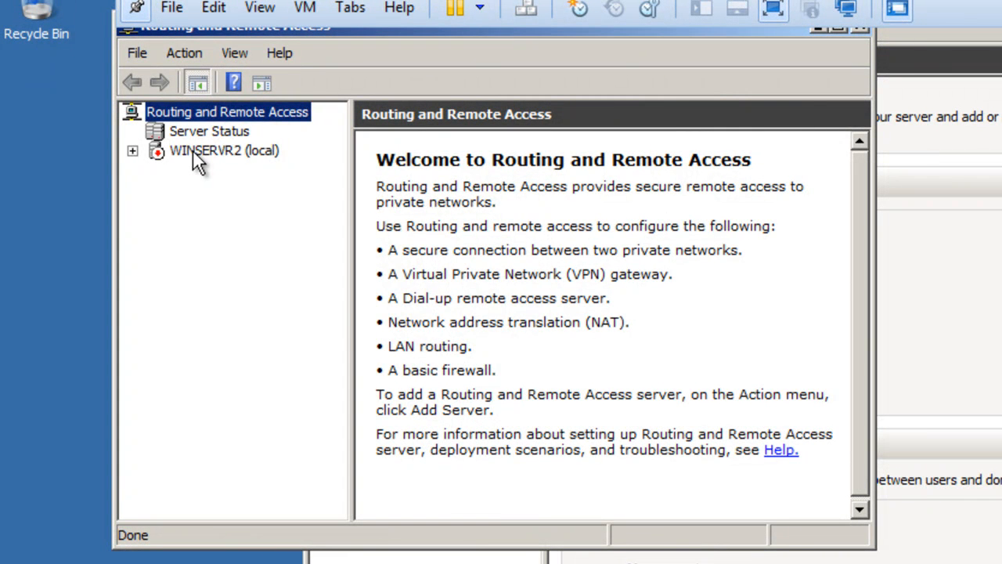
pyautogui.rightClick(193, 149)
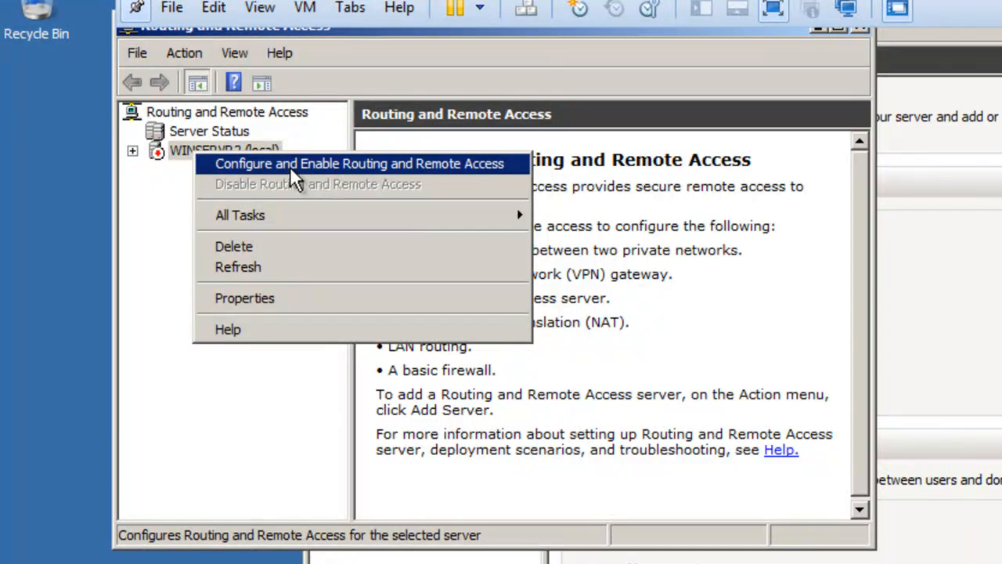
# - Run the Routing and Remote Access setup wizard with a custom configuration for VPN access
pyautogui.click(339, 164)
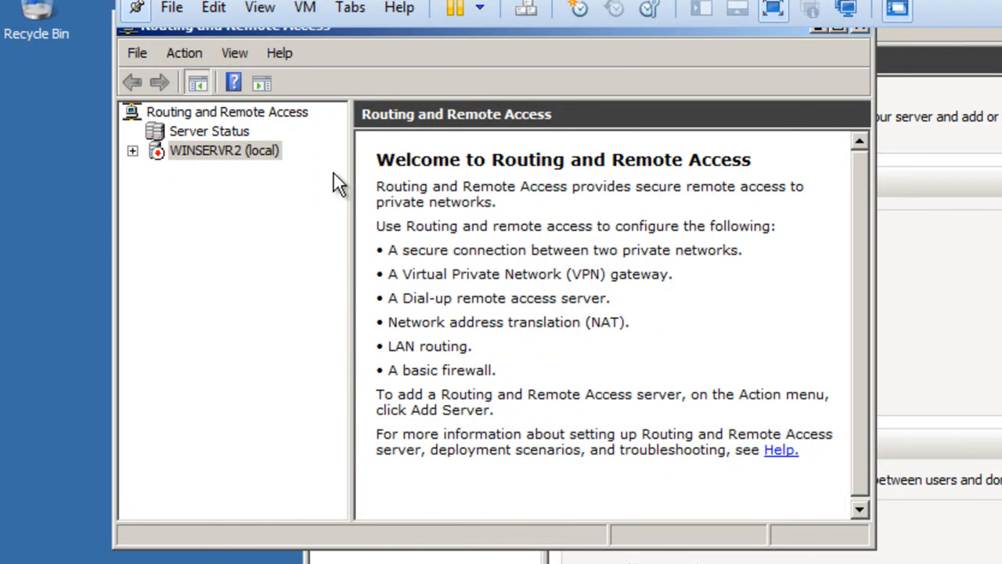
pyautogui.moveTo(453, 46); pyautogui.dragTo(810, 170)
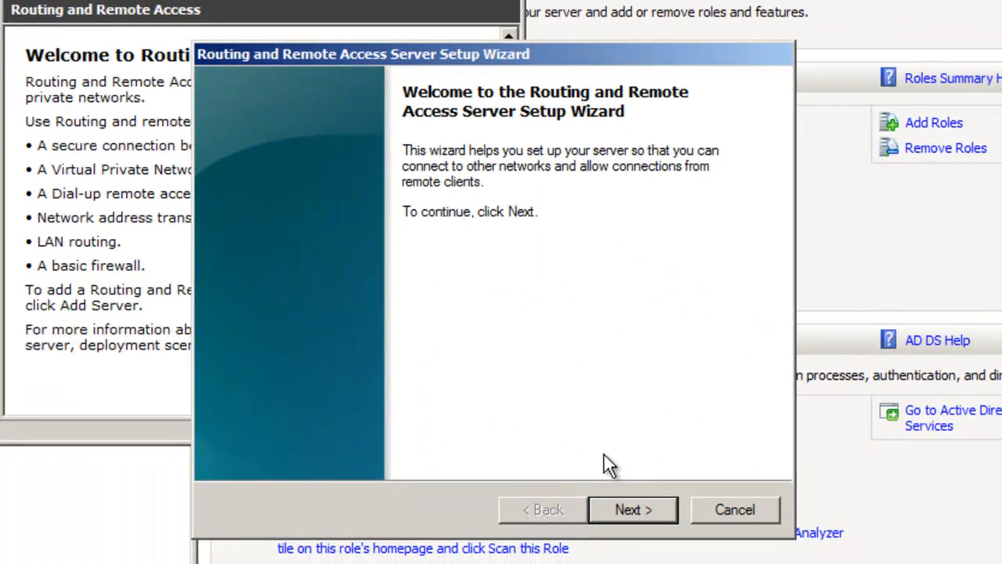
pyautogui.click(631, 509)
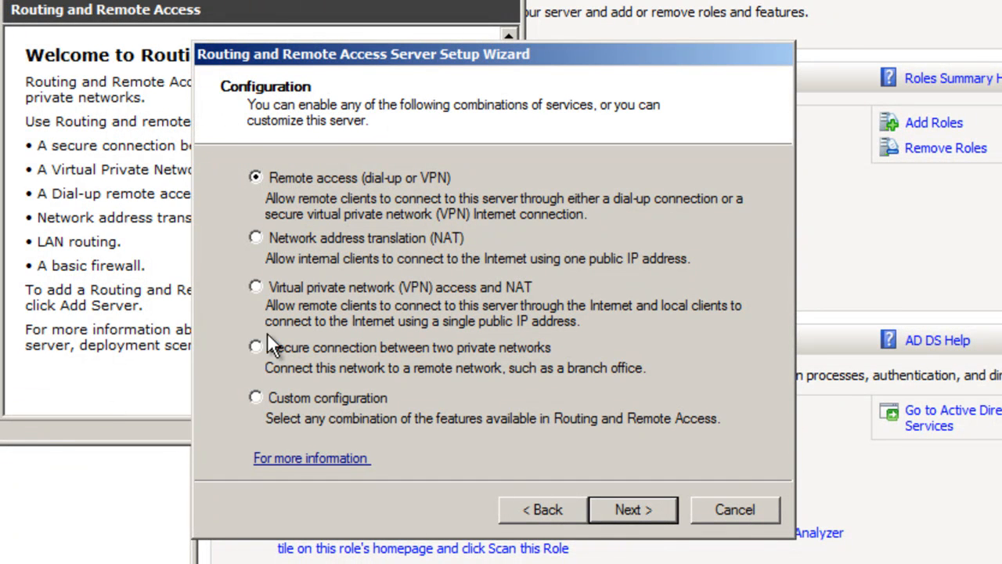
pyautogui.click(256, 398)
pyautogui.click(655, 513)
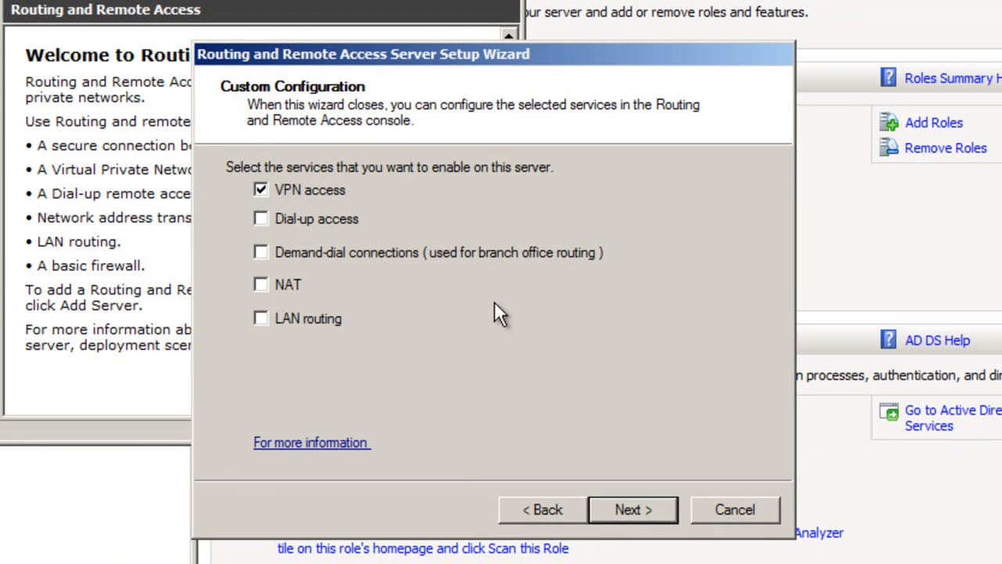
pyautogui.click(637, 509)
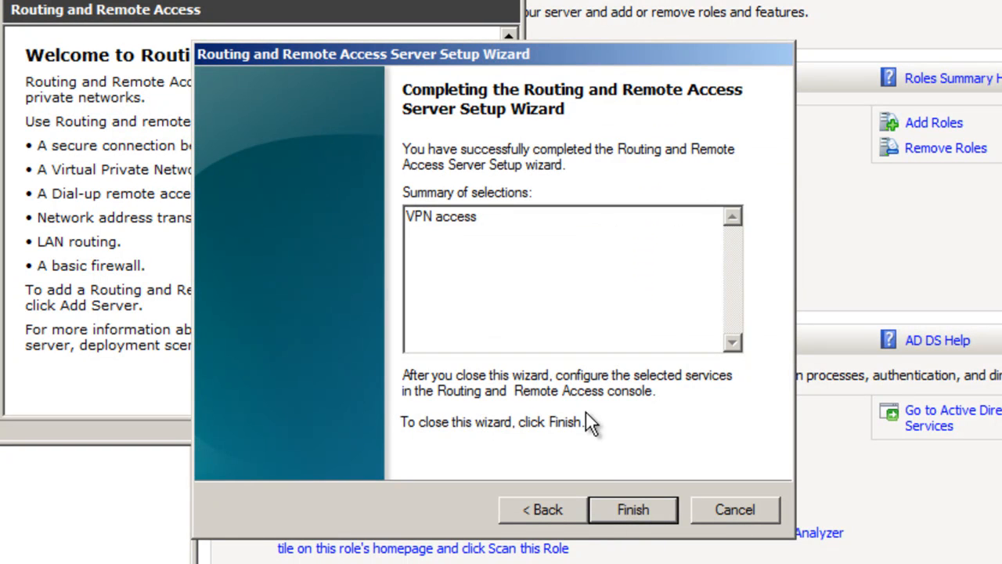
pyautogui.click(637, 510)
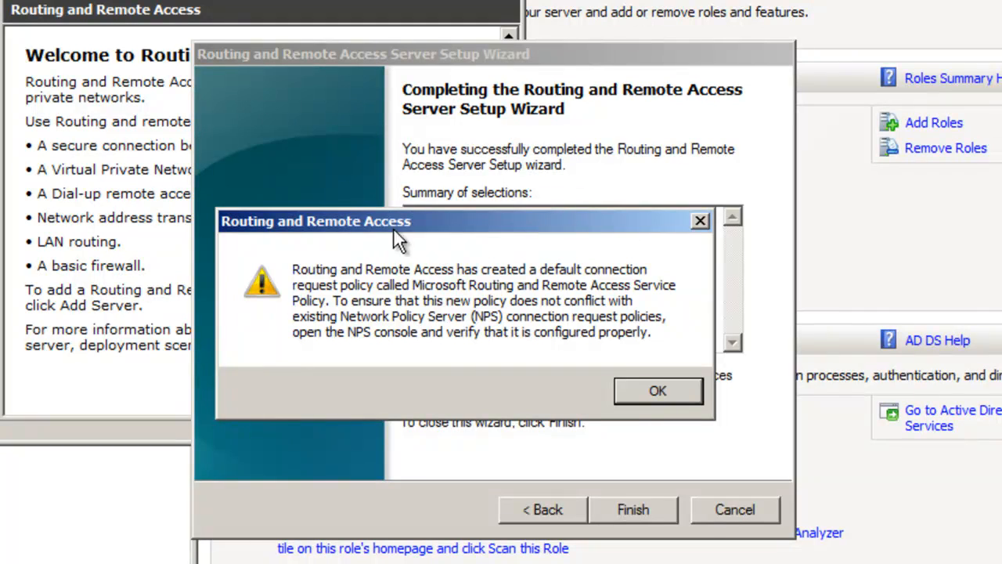
# - Acknowledge the connection request policy warning, start the service, and close the wizard
pyautogui.click(654, 392)
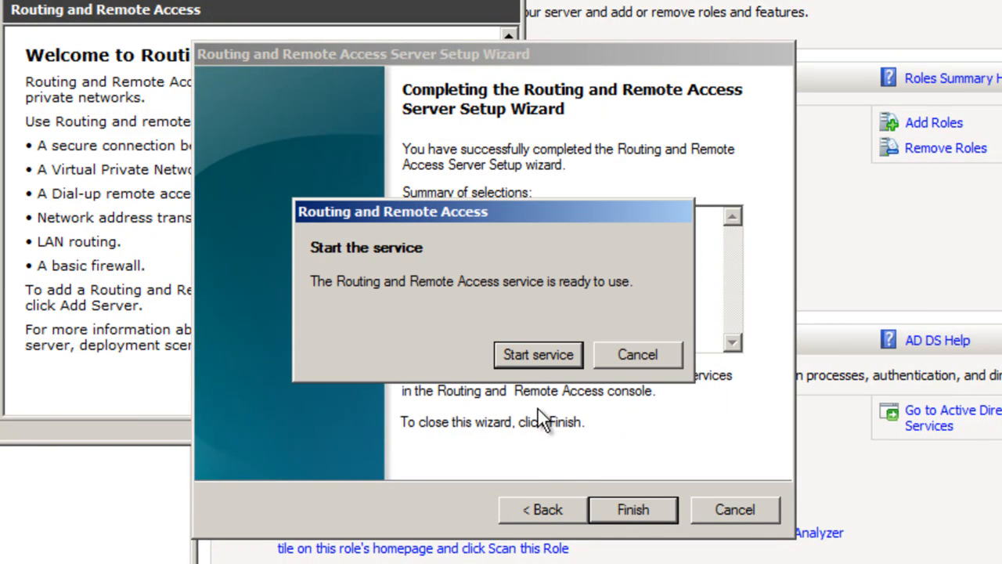
pyautogui.click(537, 355)
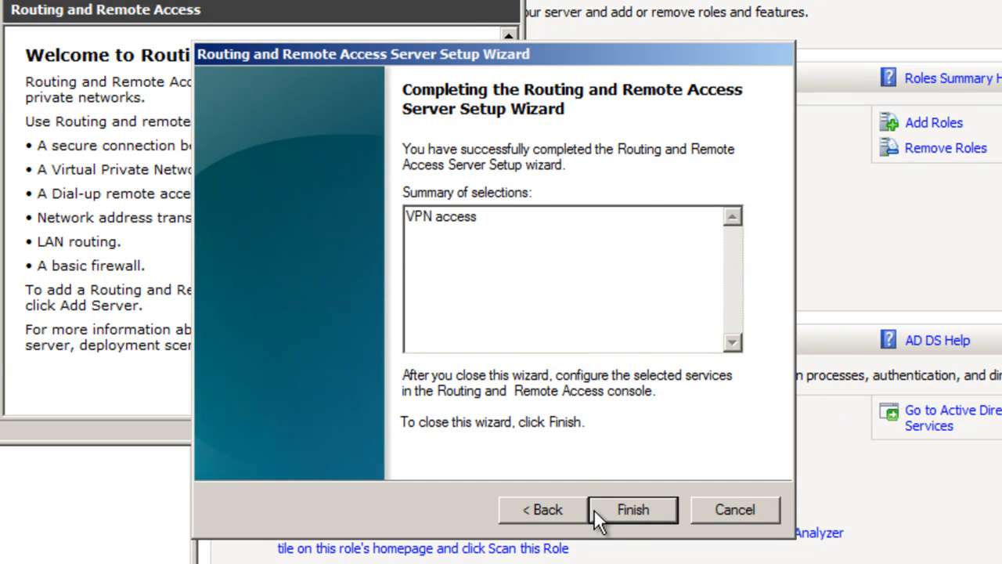
pyautogui.click(641, 509)
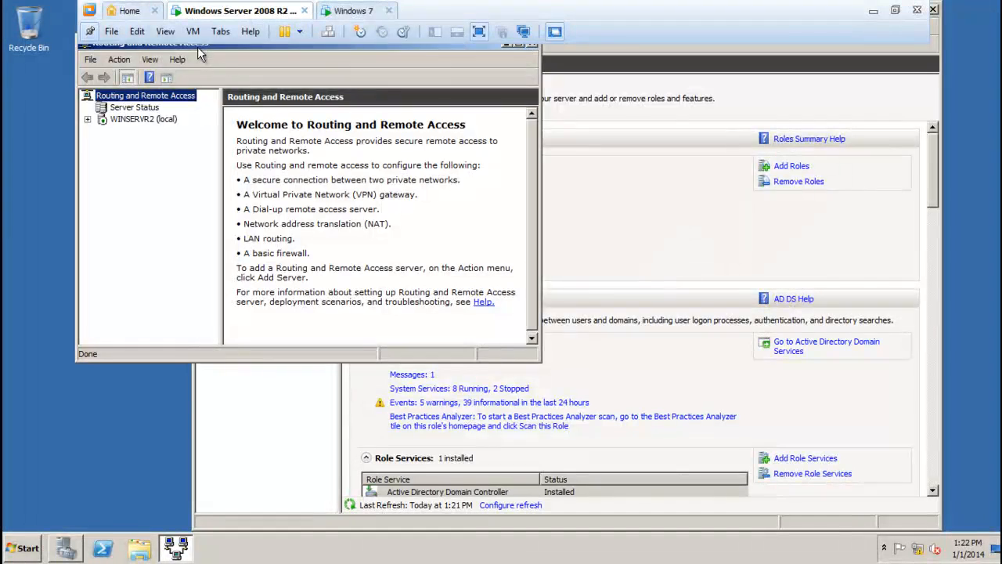
# - Inspect WINSERVR2's Network Interfaces, Remote Access Clients and Ports nodes
pyautogui.moveTo(198, 47); pyautogui.dragTo(432, 129)
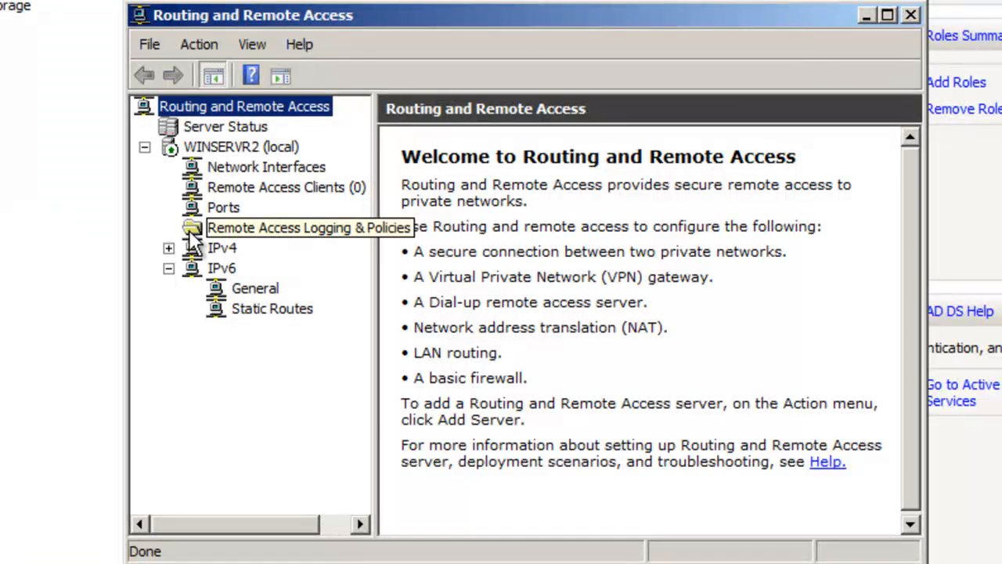
pyautogui.click(235, 168)
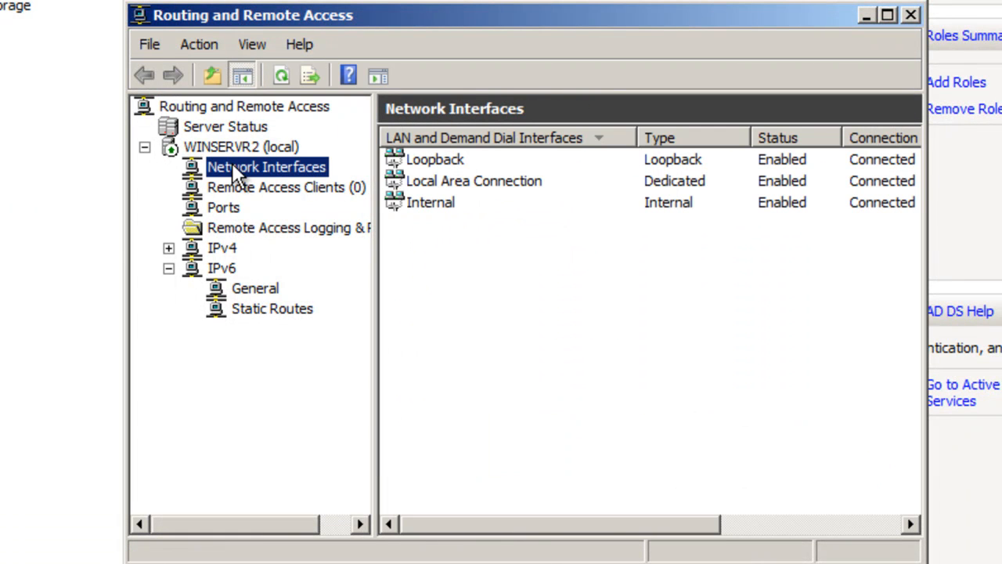
pyautogui.click(240, 193)
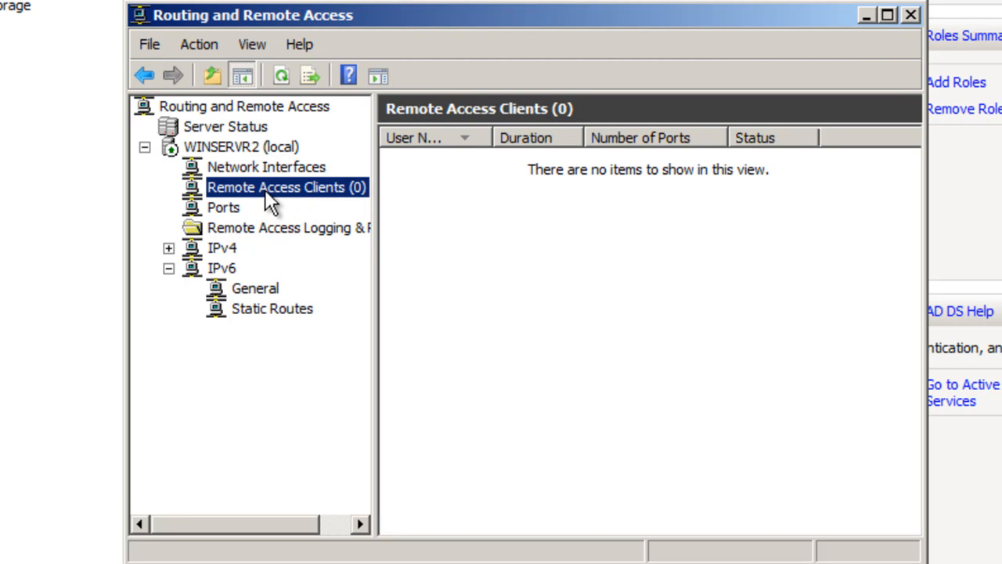
pyautogui.click(217, 212)
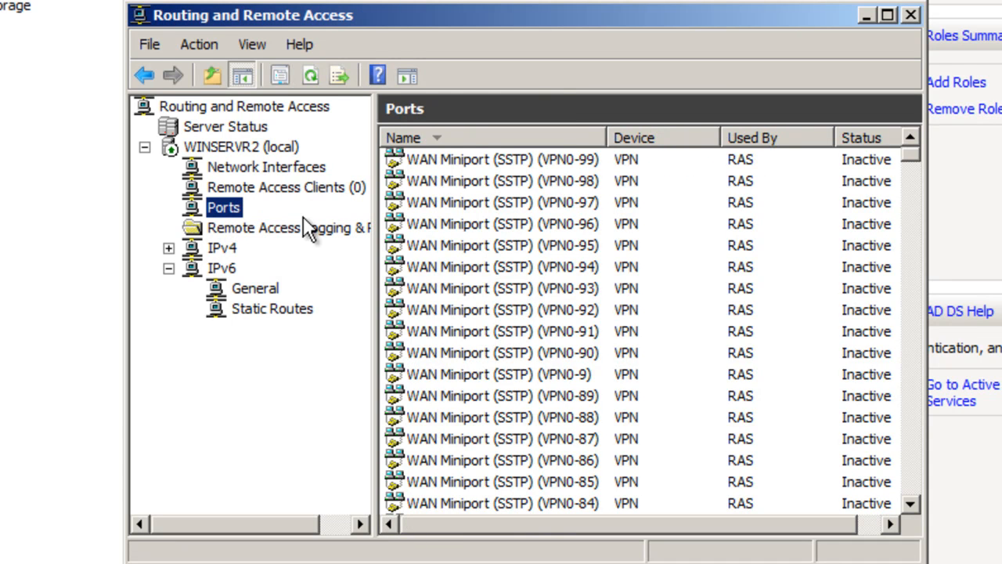
pyautogui.moveTo(424, 522); pyautogui.dragTo(486, 519)
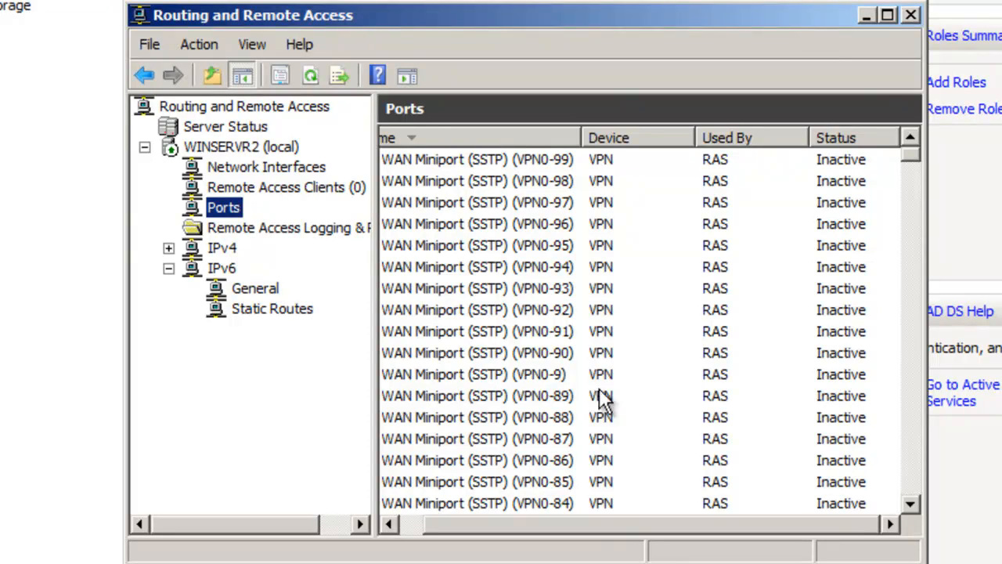
# - Maximize the console and review Logging & Policies, IPv4, and IPv6 General and Static Routes
pyautogui.click(887, 15)
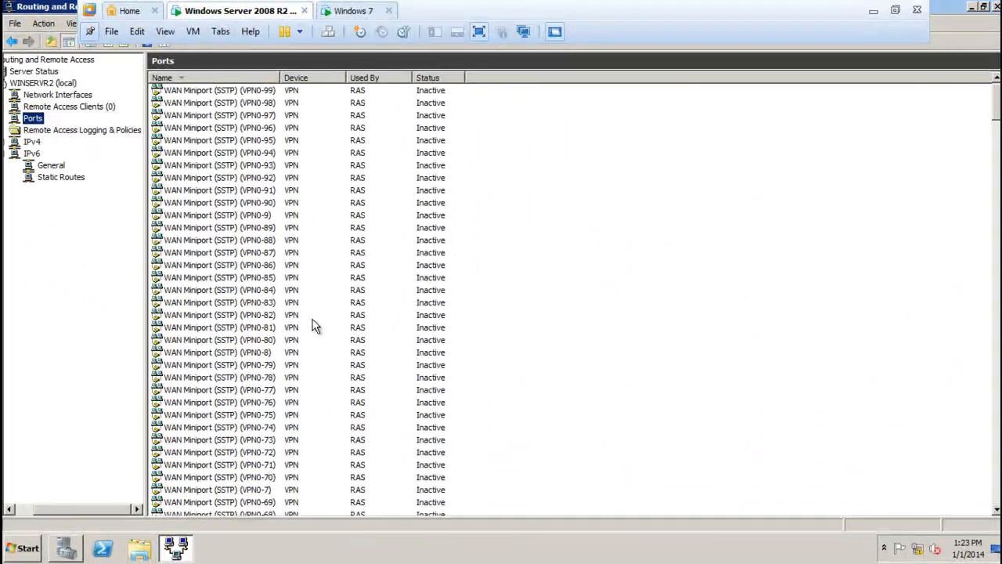
pyautogui.click(36, 132)
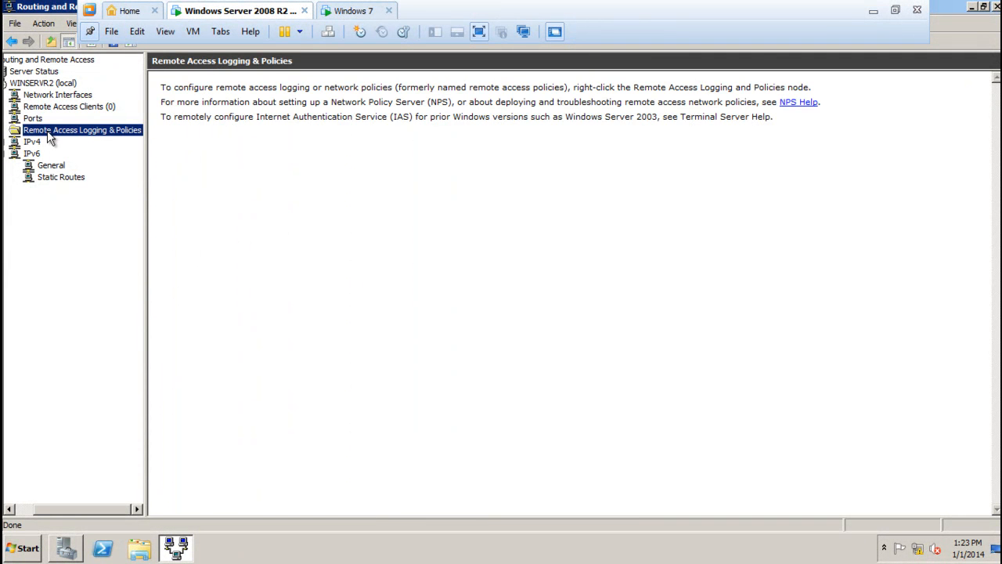
pyautogui.click(29, 141)
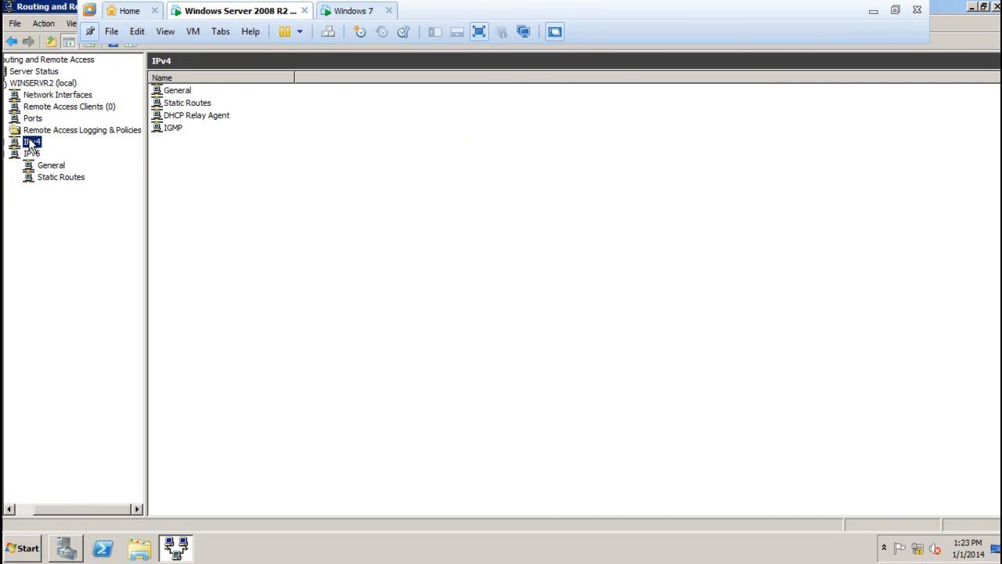
pyautogui.click(31, 154)
pyautogui.click(53, 166)
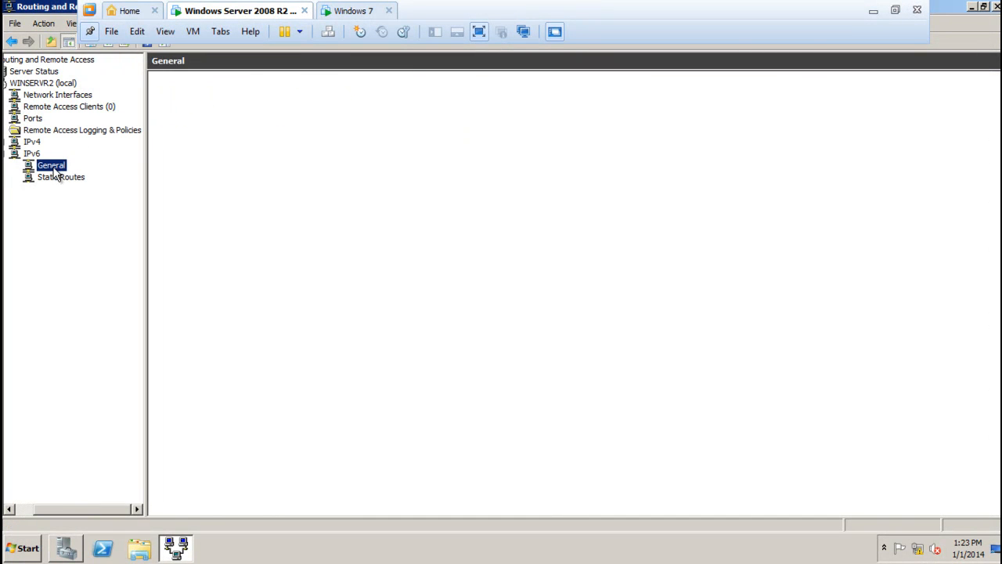
pyautogui.click(54, 178)
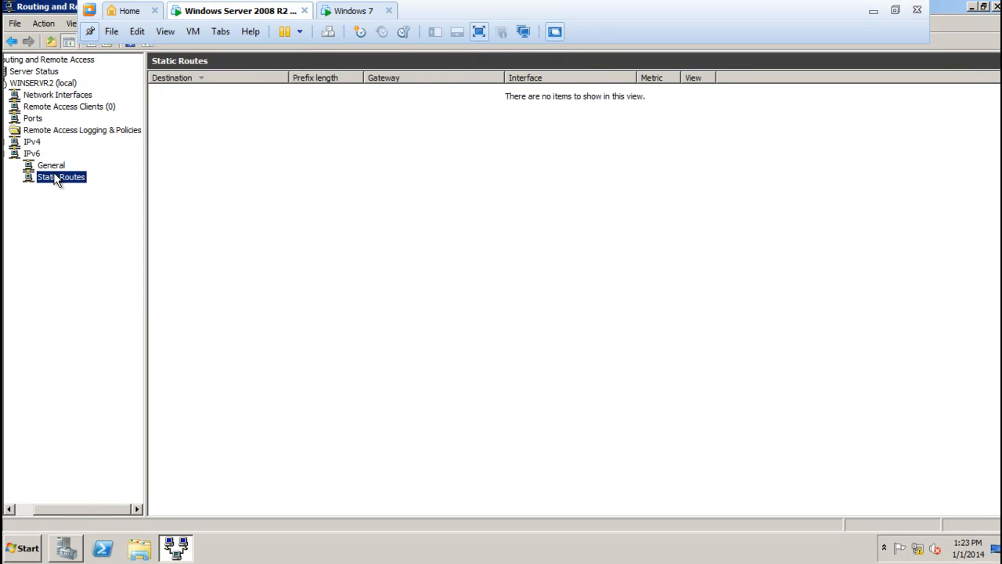
pyautogui.moveTo(101, 508); pyautogui.dragTo(64, 517)
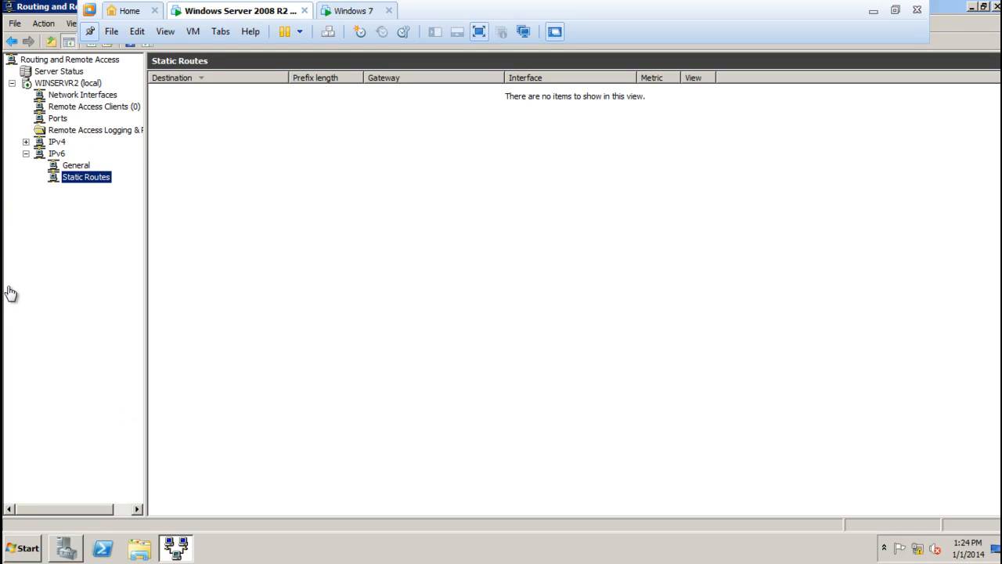
pyautogui.click(50, 120)
# - Open Ports Properties and inspect the WAN Miniport L2TP and PPTP devices
pyautogui.rightClick(50, 120)
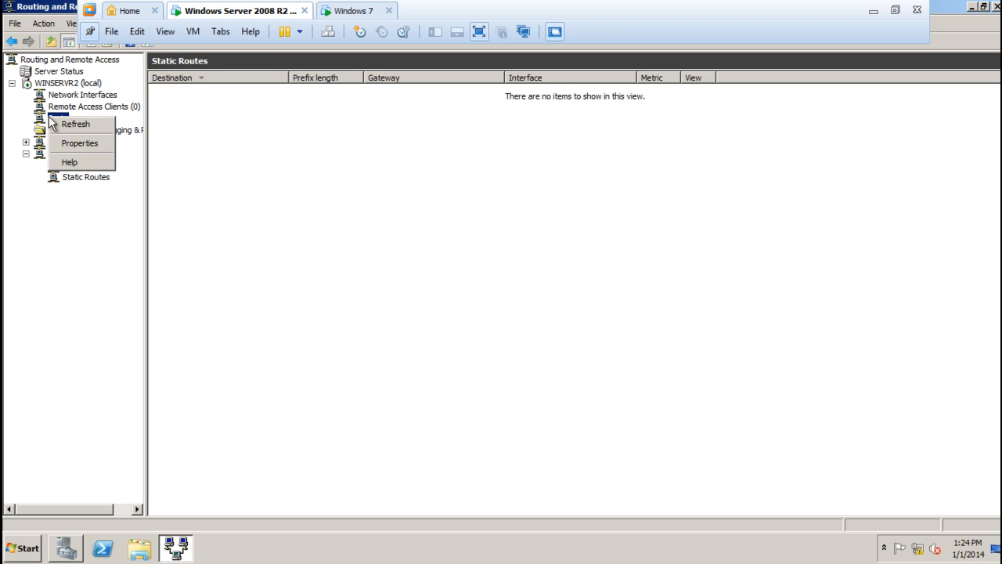
pyautogui.click(58, 146)
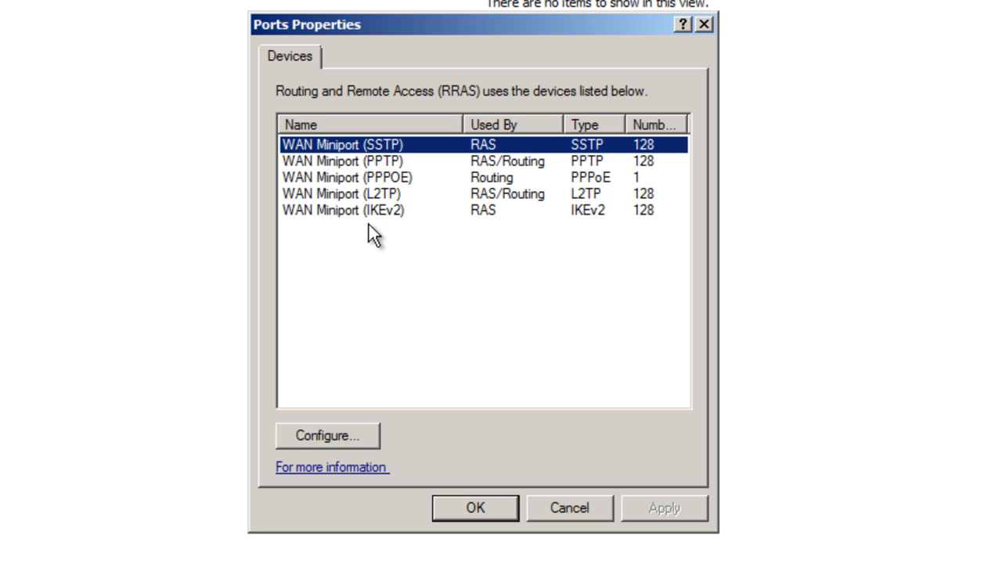
pyautogui.click(333, 196)
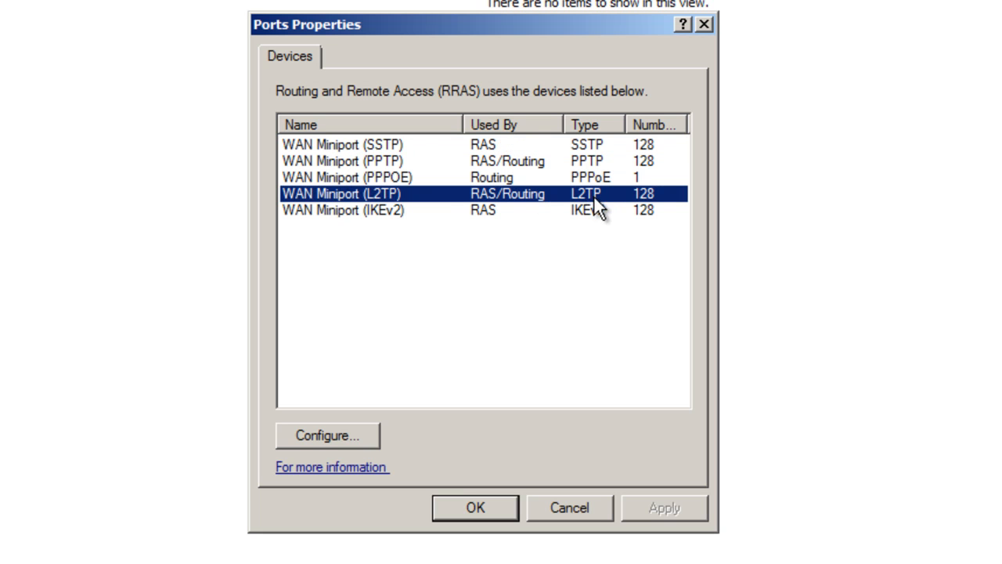
pyautogui.click(371, 159)
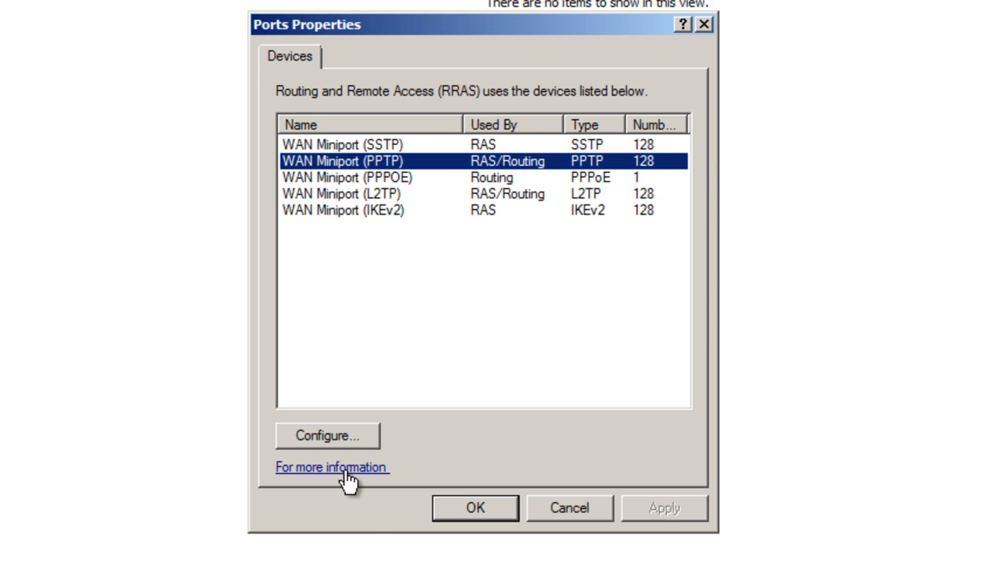
pyautogui.click(331, 427)
# - Reduce the WAN Miniport (PPTP) maximum ports from 128 to 10
pyautogui.moveTo(421, 345); pyautogui.dragTo(375, 345)
pyautogui.write('10')
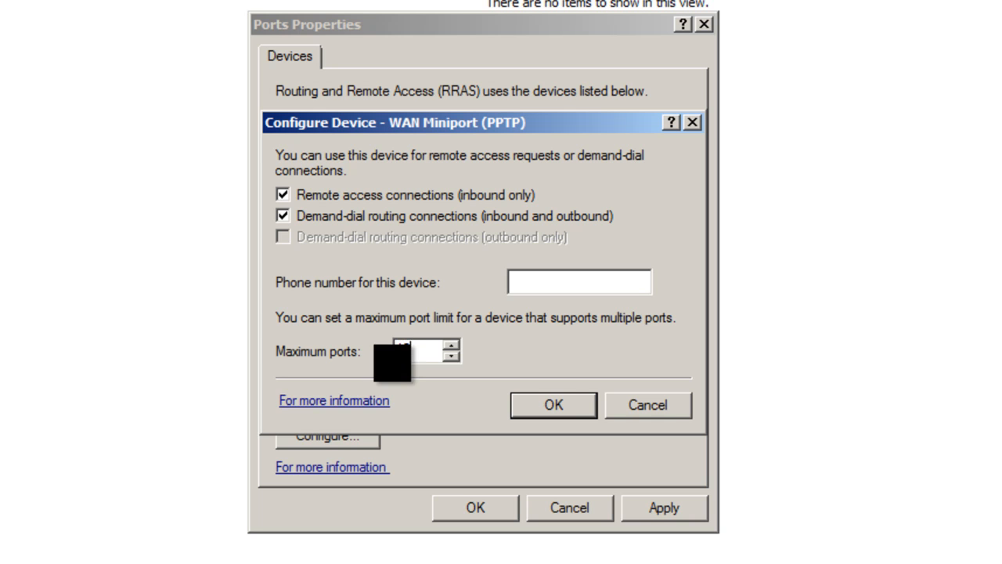
pyautogui.click(574, 415)
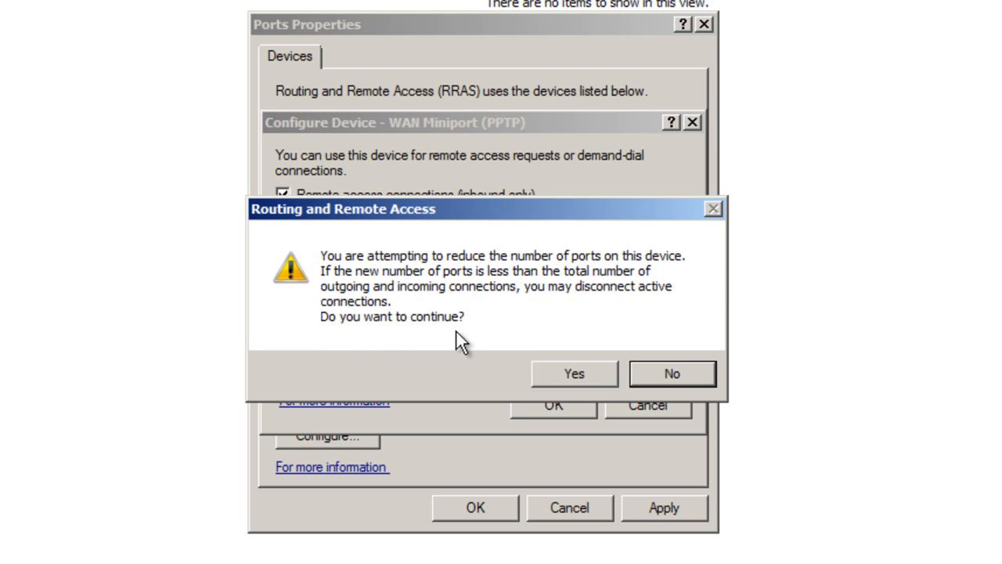
pyautogui.click(591, 373)
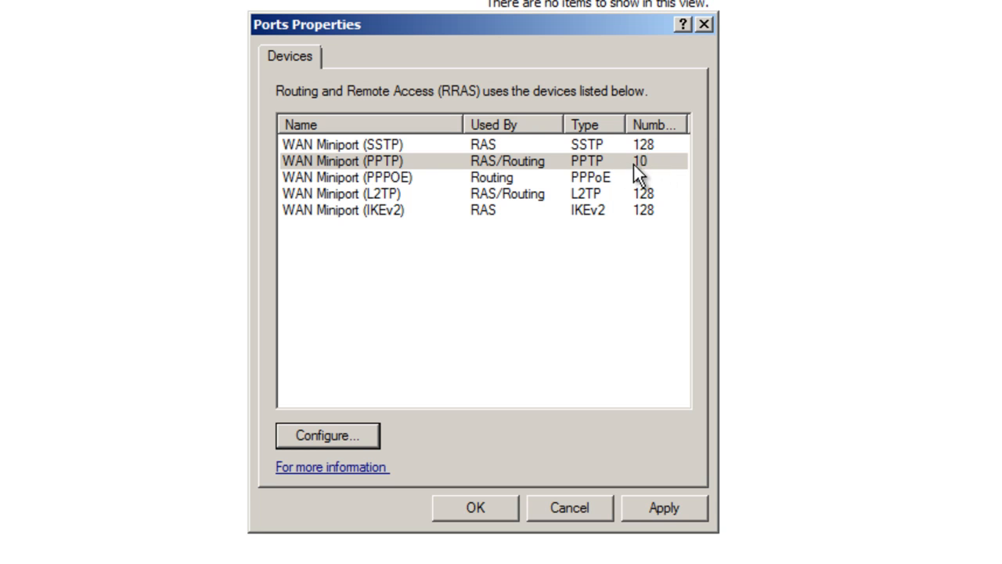
# - Reduce the WAN Miniport (L2TP) maximum ports to 10 and apply the changes
pyautogui.click(369, 194)
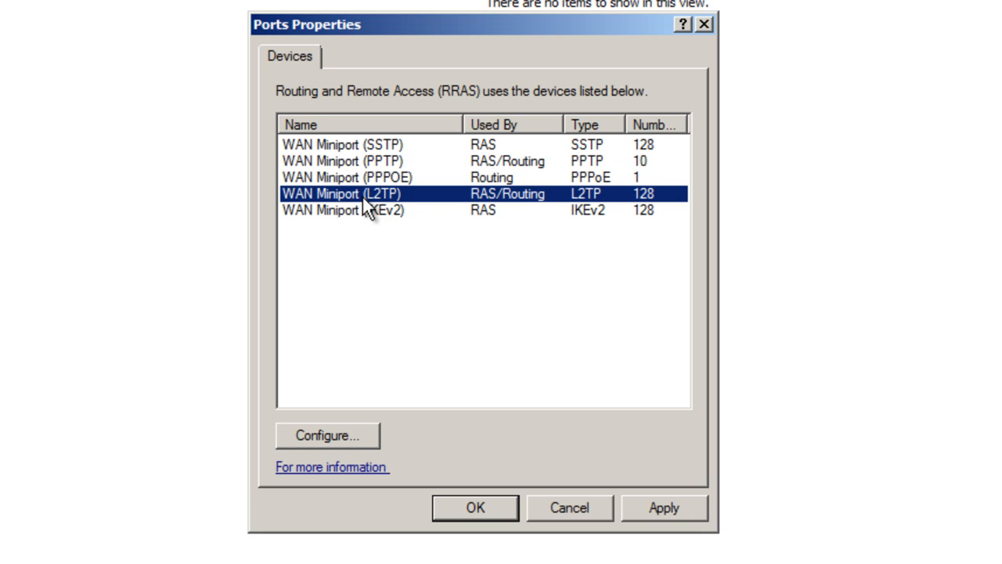
pyautogui.click(329, 435)
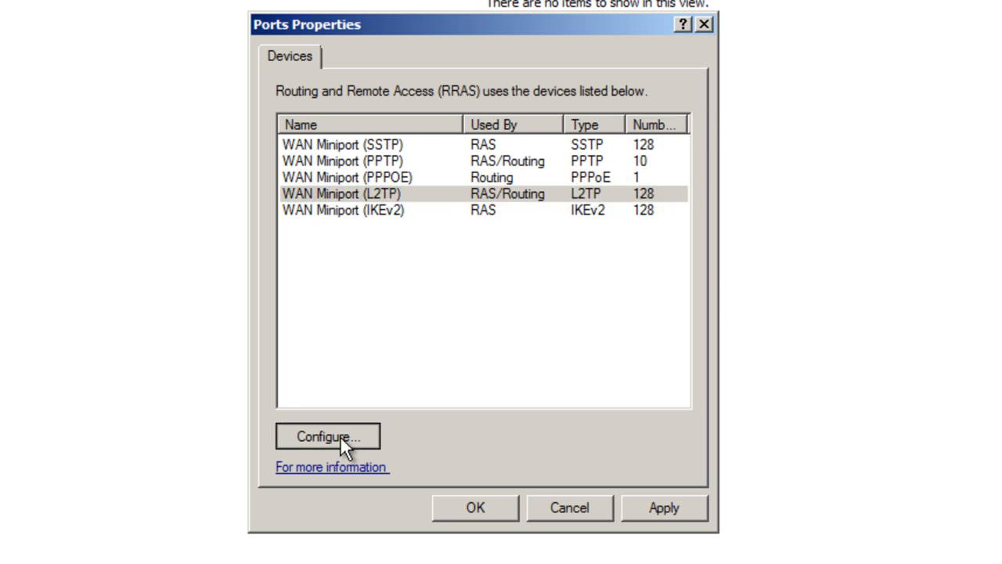
pyautogui.moveTo(427, 350); pyautogui.dragTo(356, 349)
pyautogui.write('10')
pyautogui.click(540, 413)
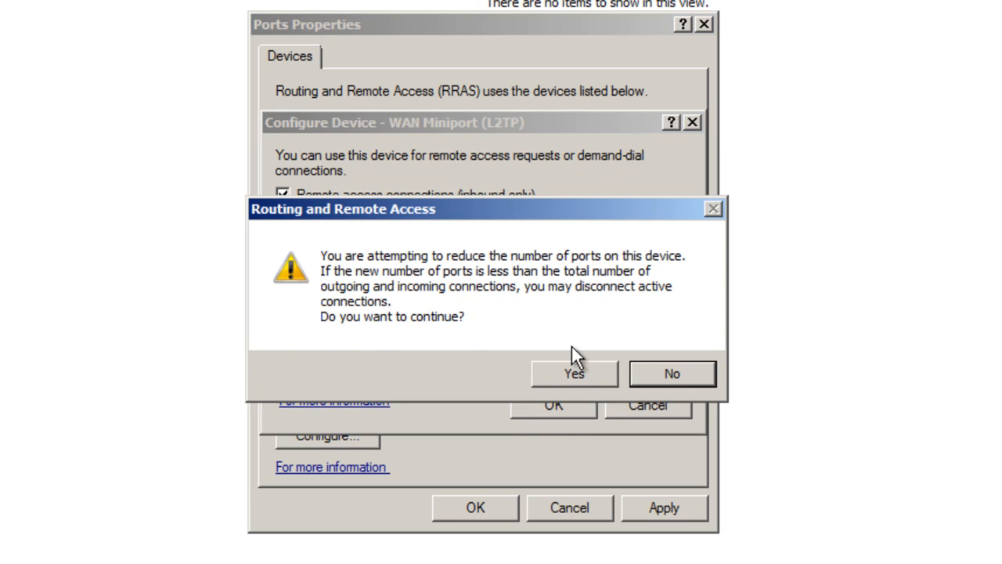
pyautogui.click(558, 379)
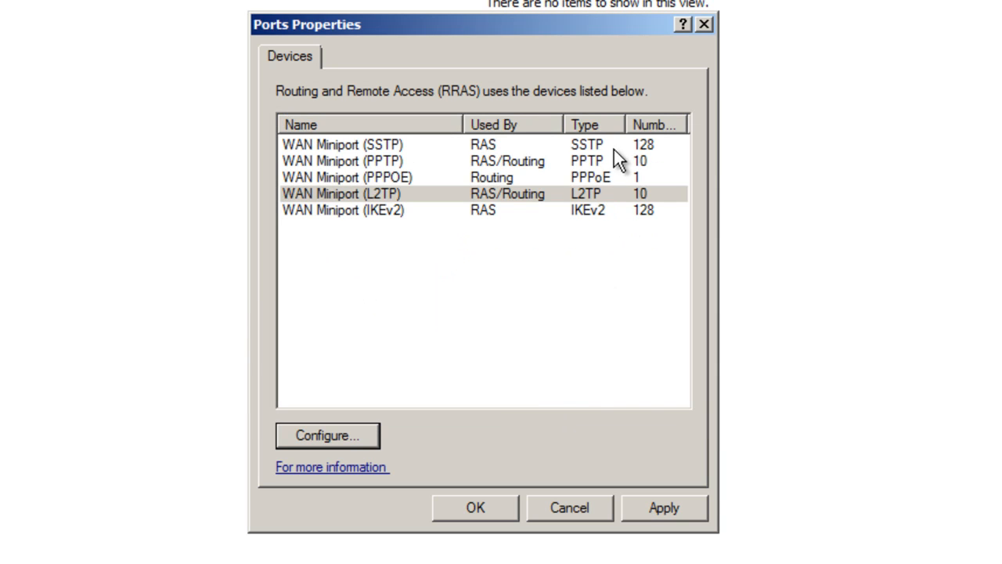
pyautogui.click(638, 511)
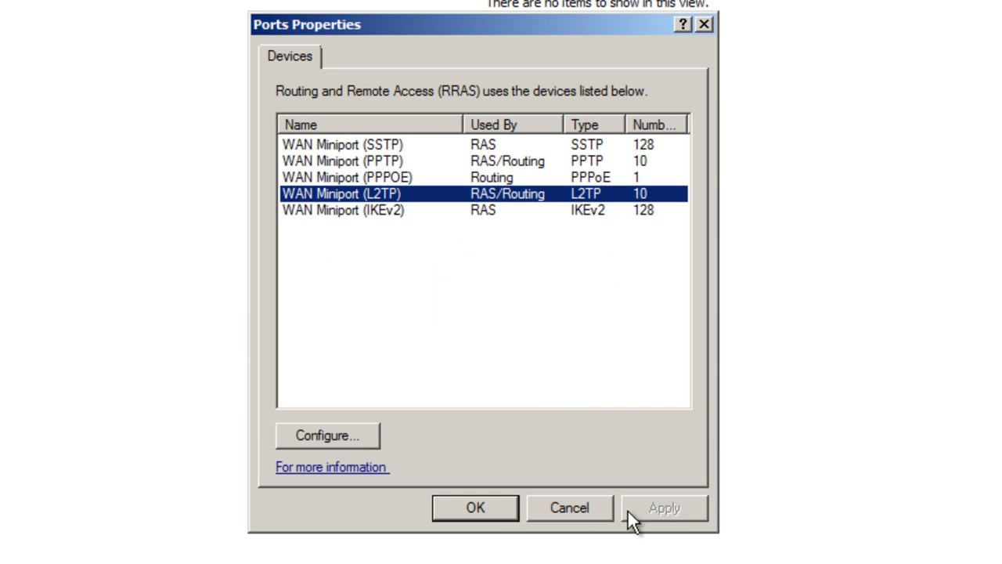
pyautogui.click(502, 507)
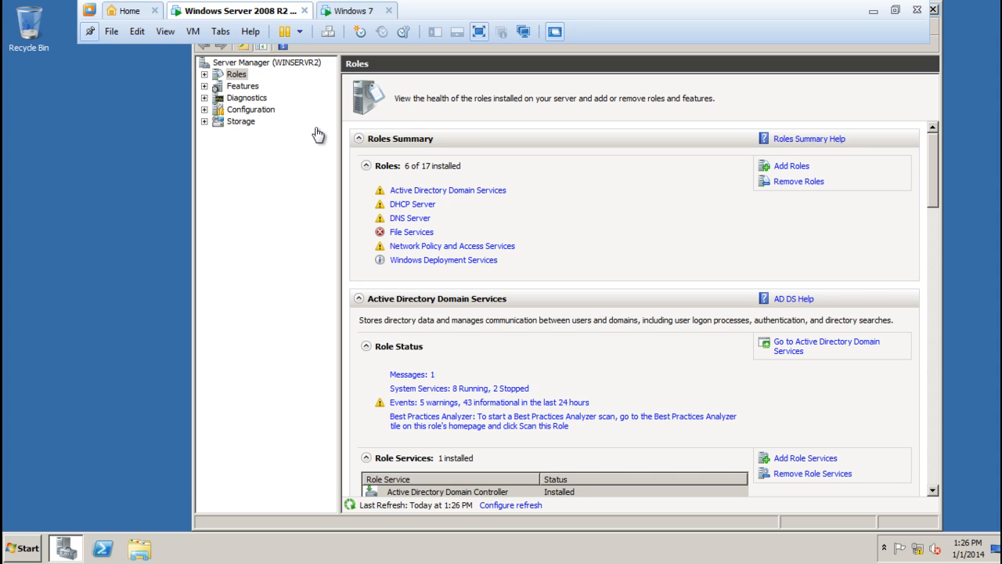
# - Switch to the Windows 7 VM tab and open the VM menu to send Ctrl+Alt+Del
pyautogui.click(349, 14)
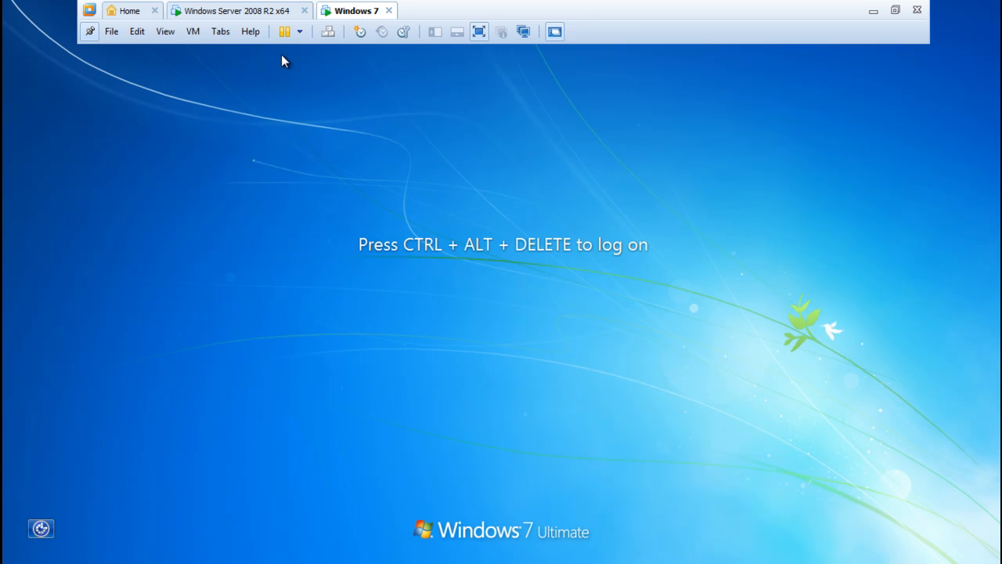
pyautogui.click(193, 31)
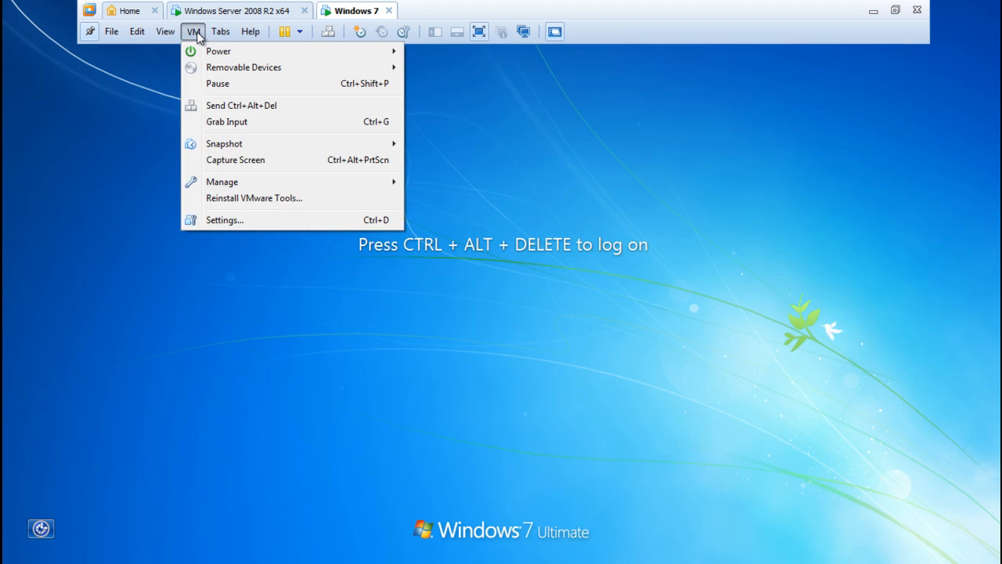
# - Send Ctrl+Alt+Del and log on to Windows 7 with the domain user's password
pyautogui.click(235, 106)
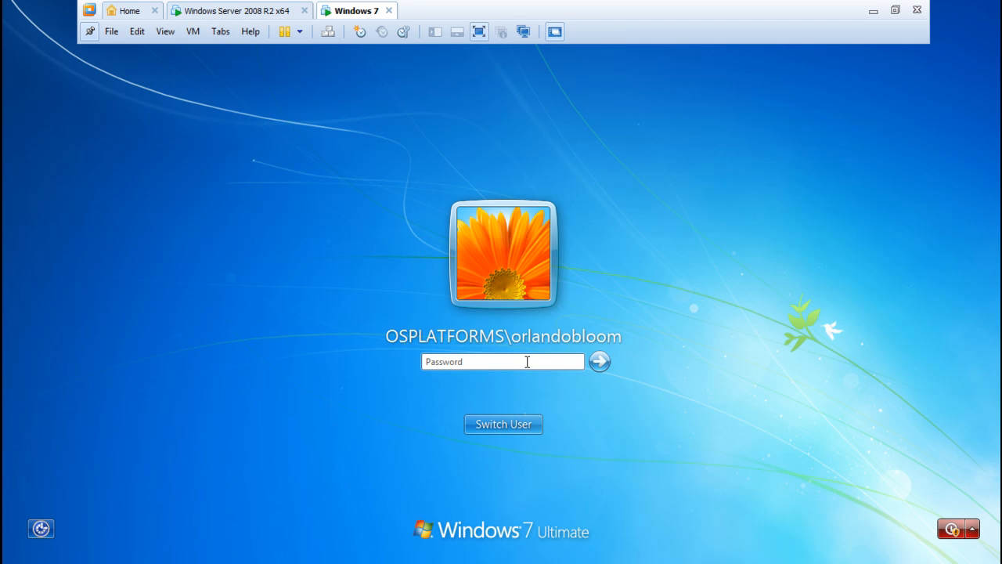
pyautogui.write('••••••••')
pyautogui.press('Return')
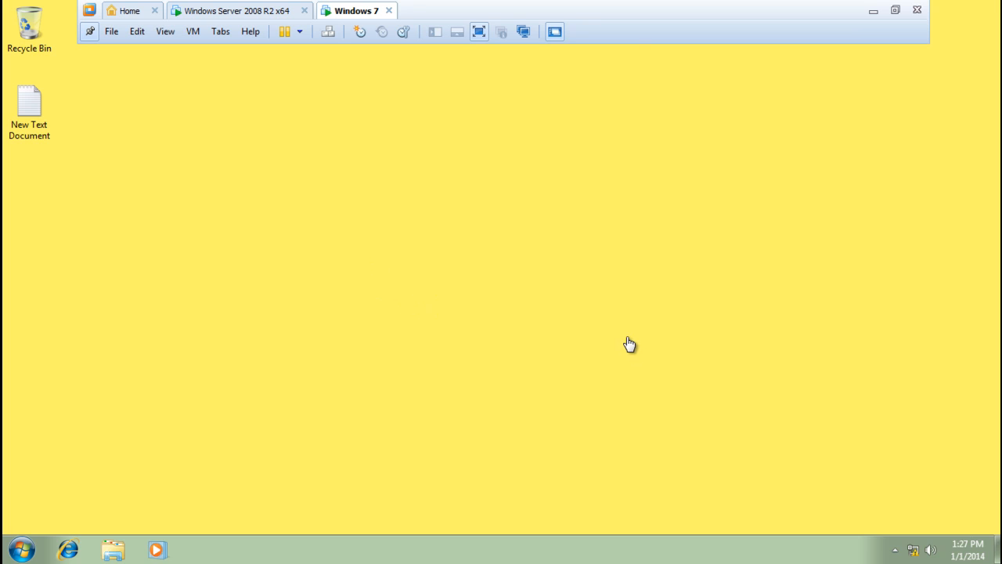
# - From Network and Sharing Center, start a workplace VPN connection, deferring the Internet connection
pyautogui.click(924, 551)
pyautogui.click(913, 551)
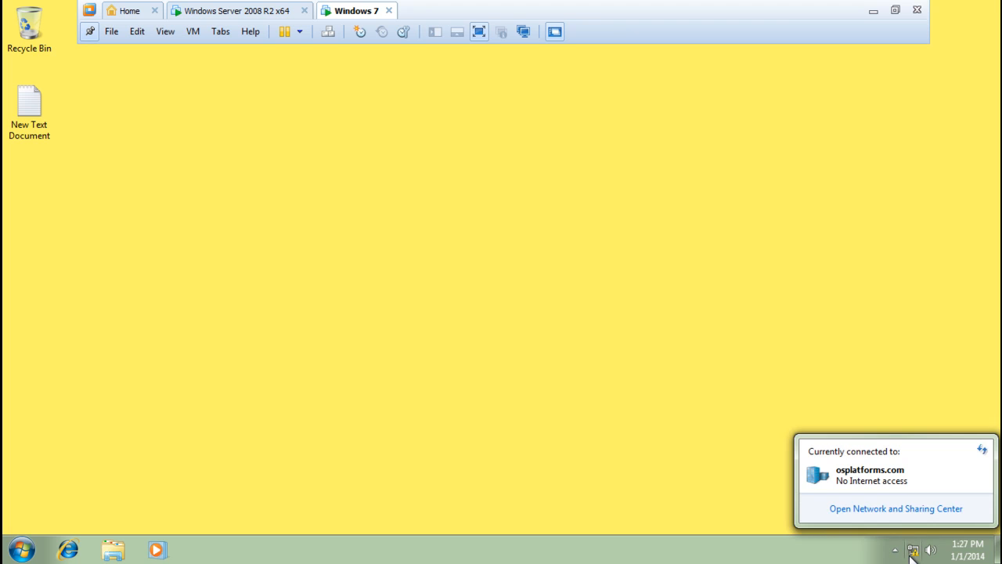
pyautogui.click(896, 509)
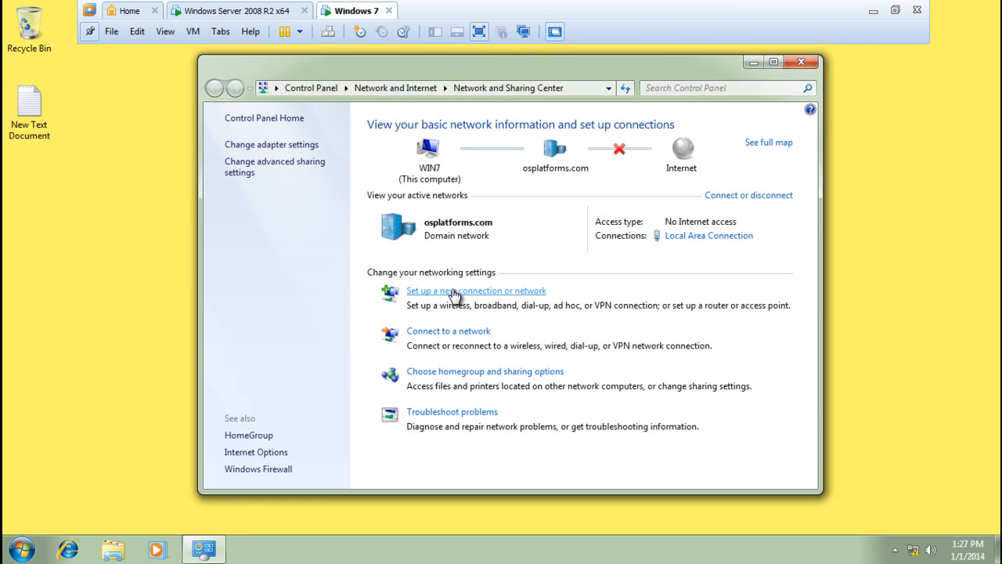
pyautogui.click(457, 294)
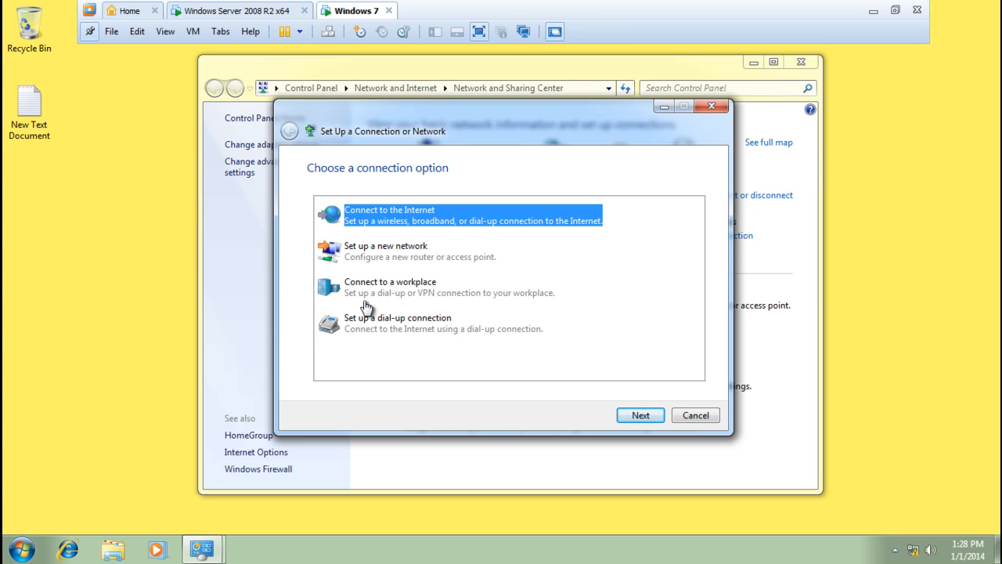
pyautogui.click(421, 289)
pyautogui.click(643, 416)
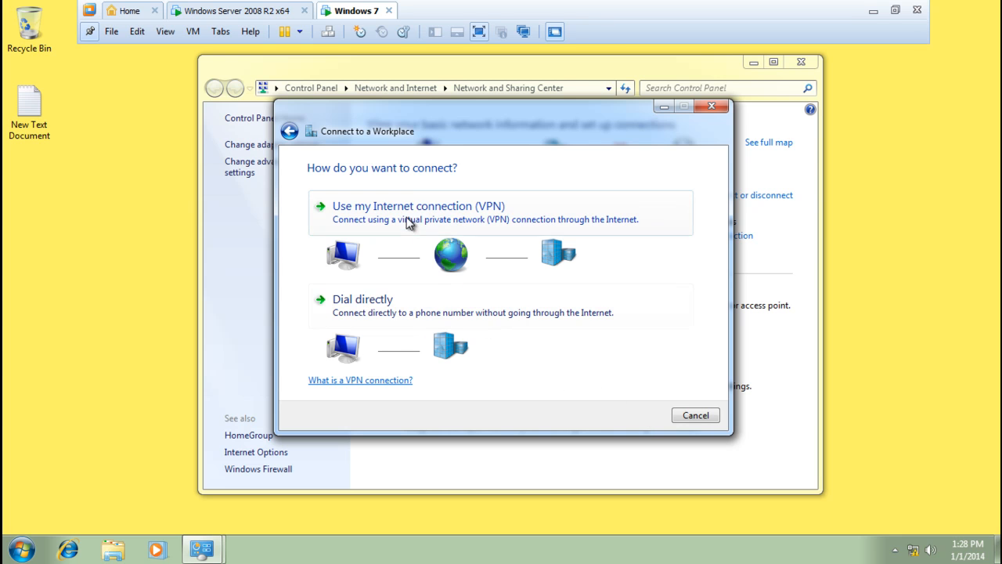
pyautogui.click(430, 206)
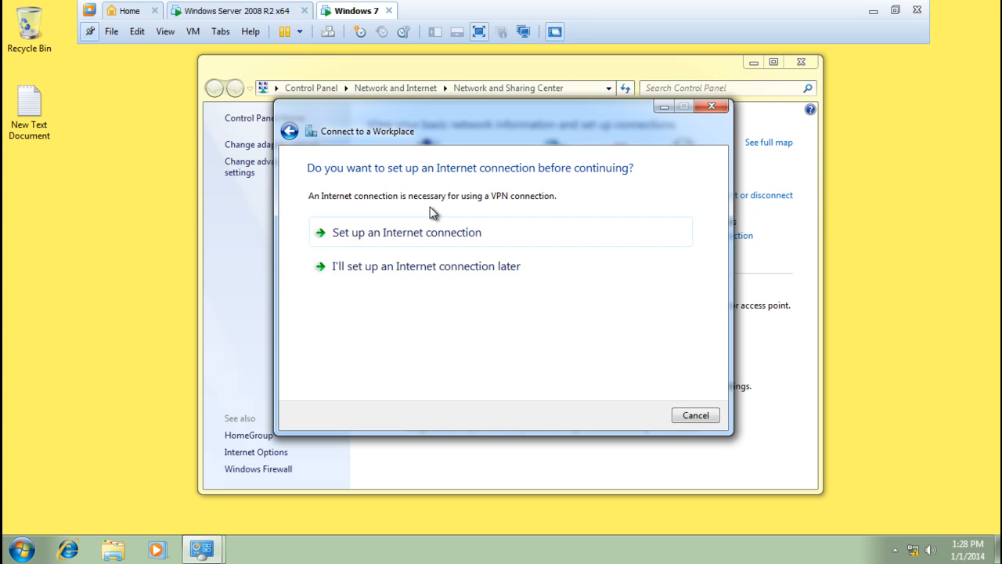
pyautogui.click(423, 273)
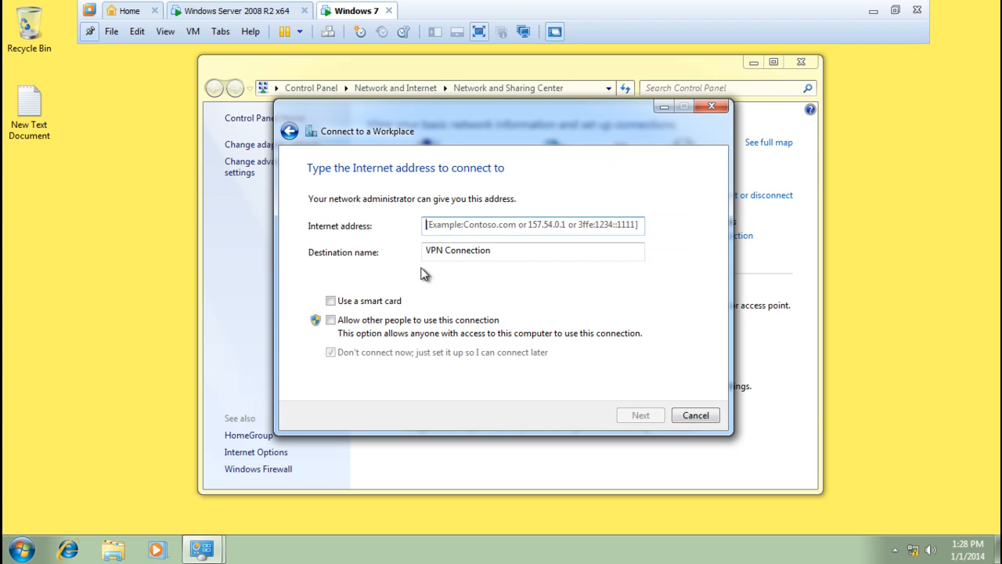
# - Enter VPN server address 192.168.0.1 with destination name VPN Connection
pyautogui.click(480, 224)
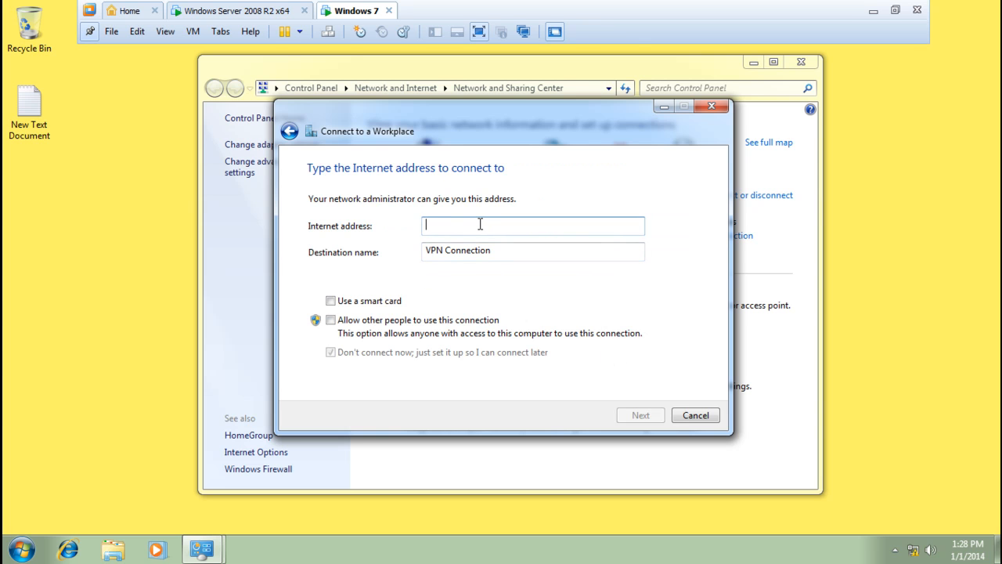
pyautogui.write('192')
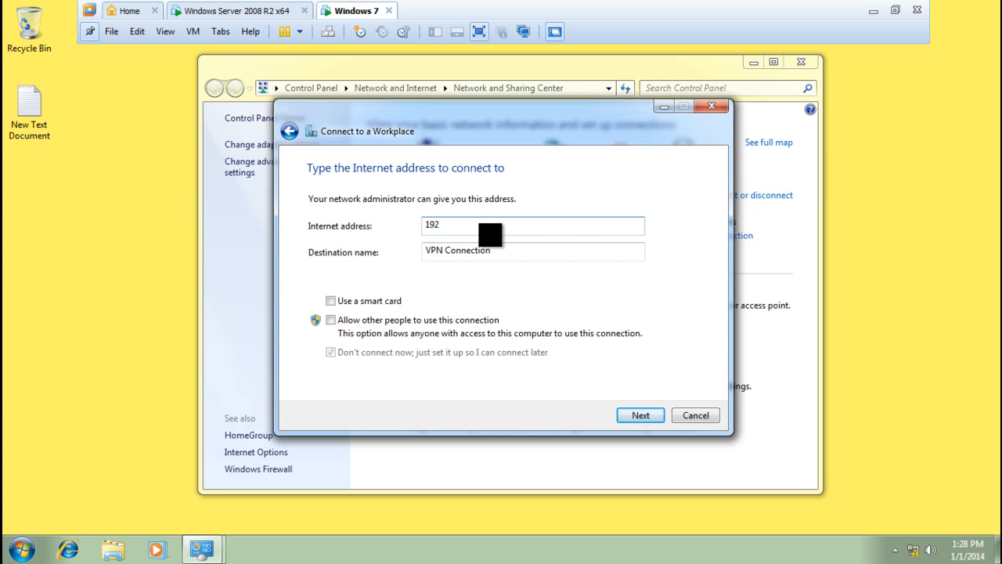
pyautogui.write('.168.0.1')
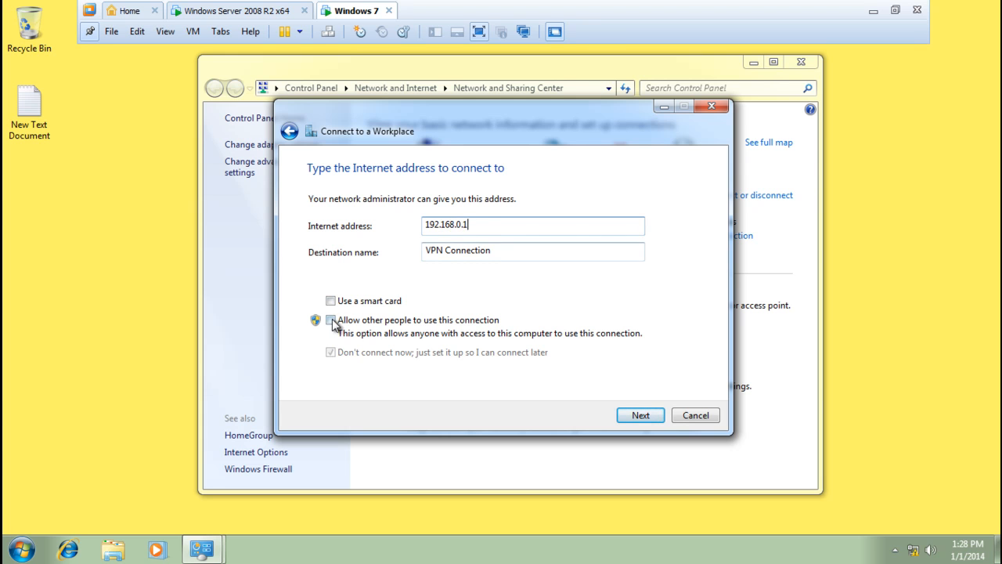
pyautogui.click(510, 248)
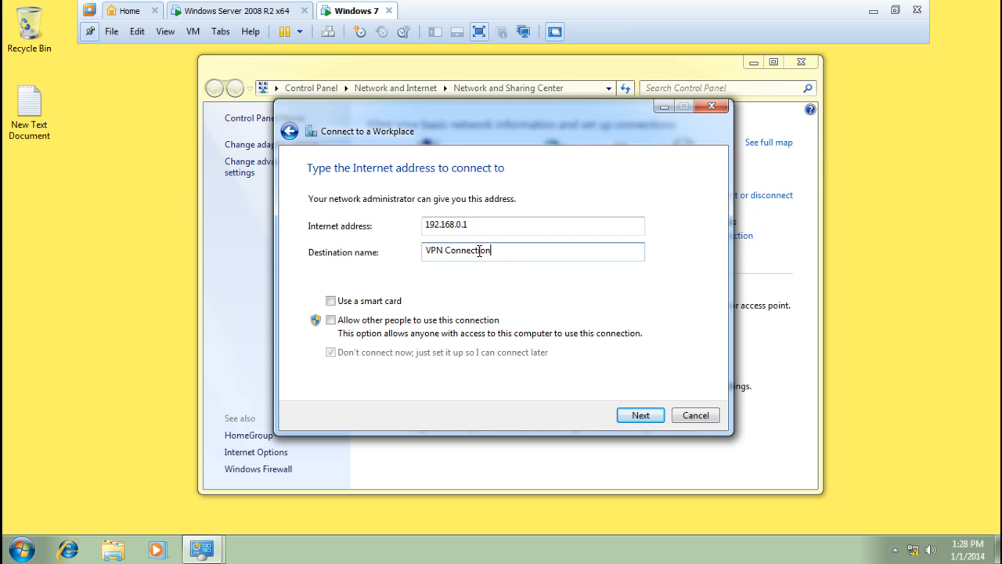
pyautogui.click(638, 416)
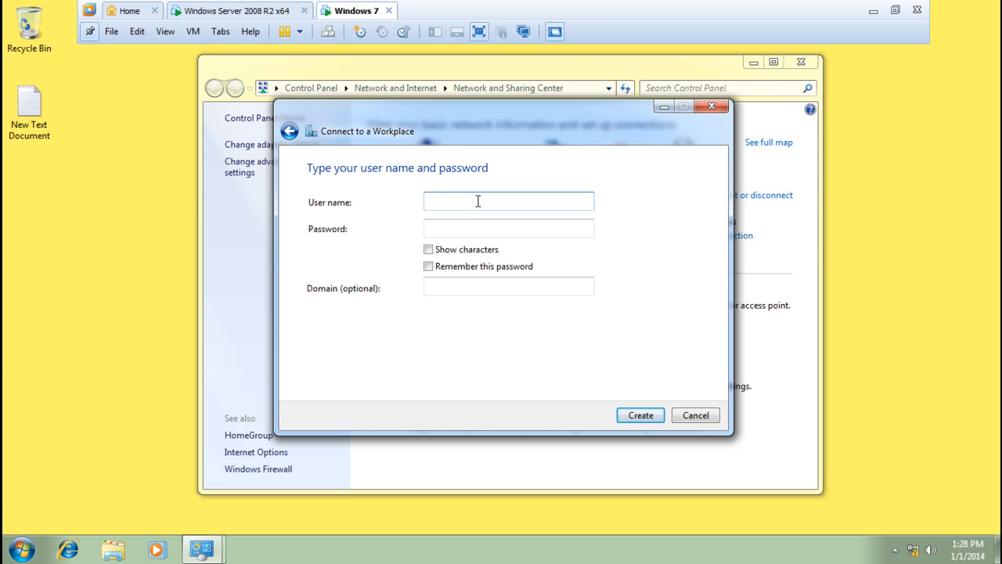
# - Enter the VPN user name and password, create the connection, and close the wizard
pyautogui.write('orlando')
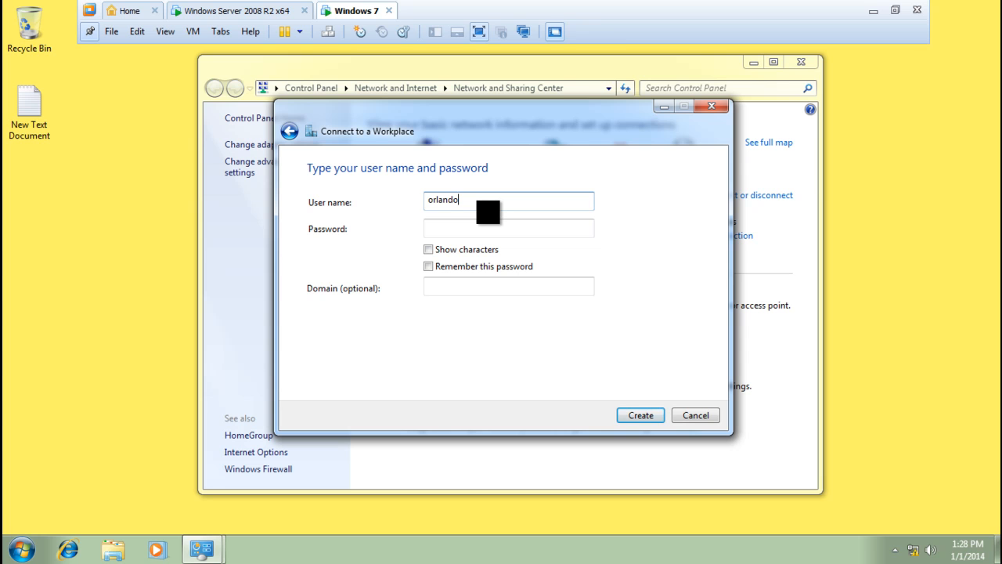
pyautogui.write('bloom')
pyautogui.click(509, 228)
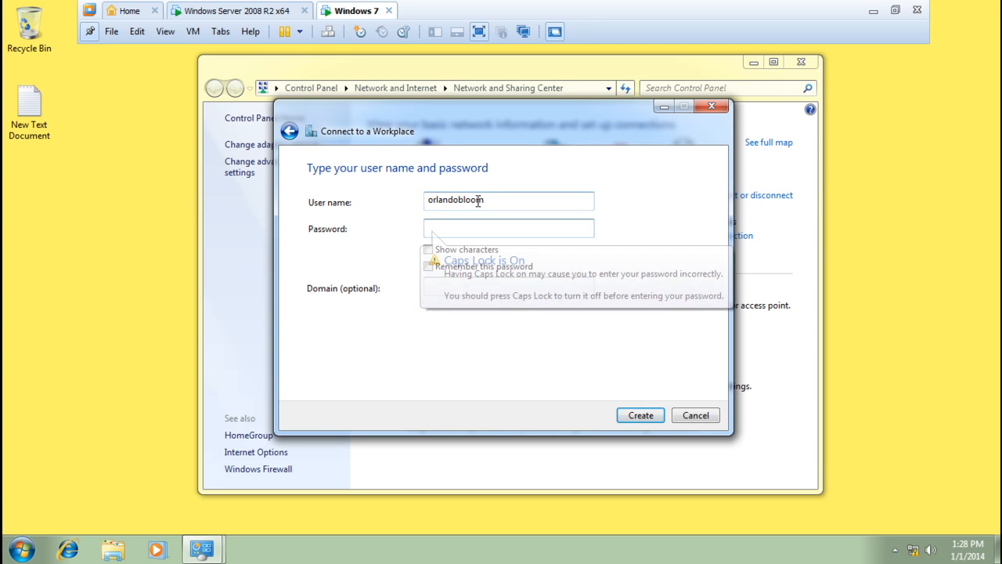
pyautogui.write('P••••••')
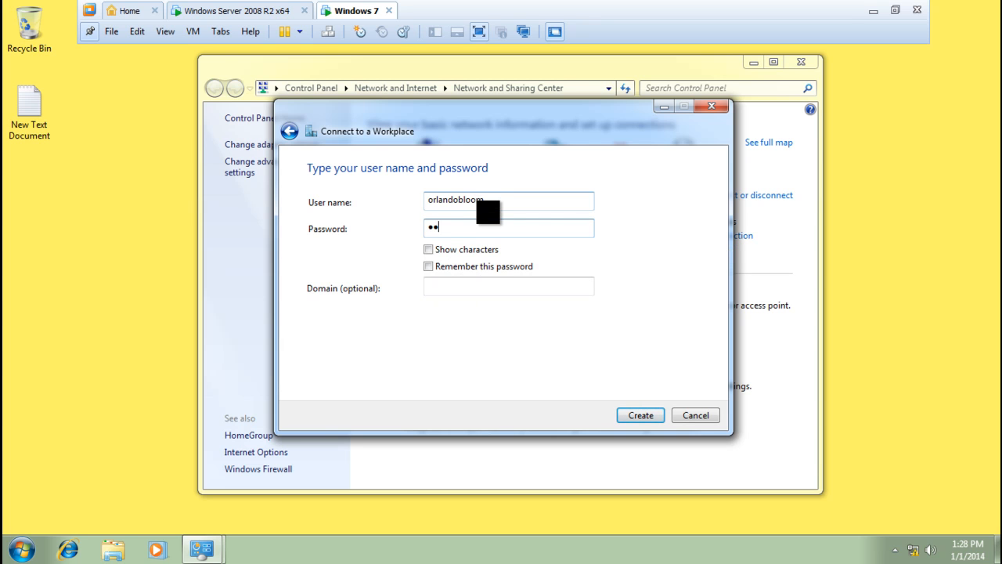
pyautogui.write('••')
pyautogui.click(638, 418)
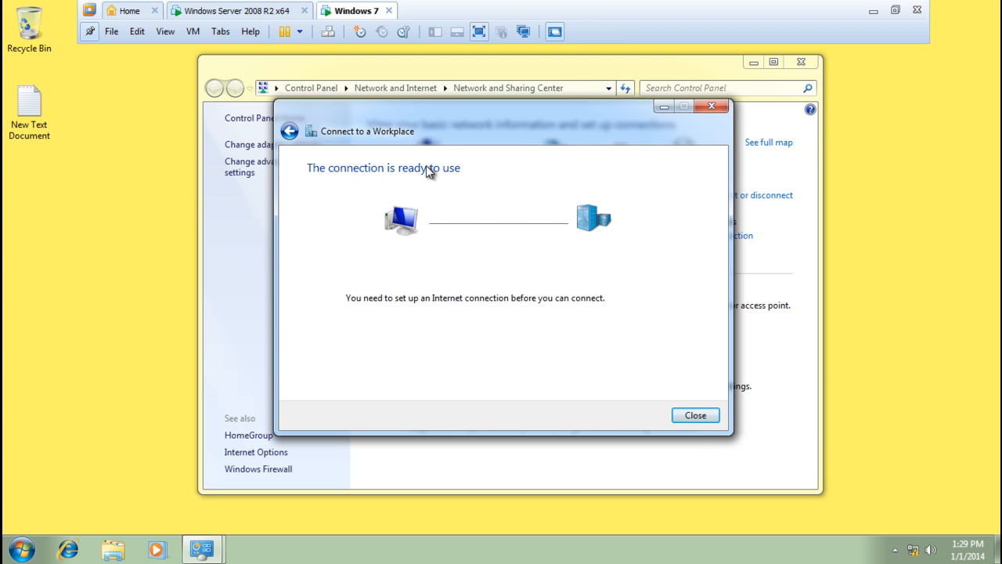
pyautogui.click(694, 416)
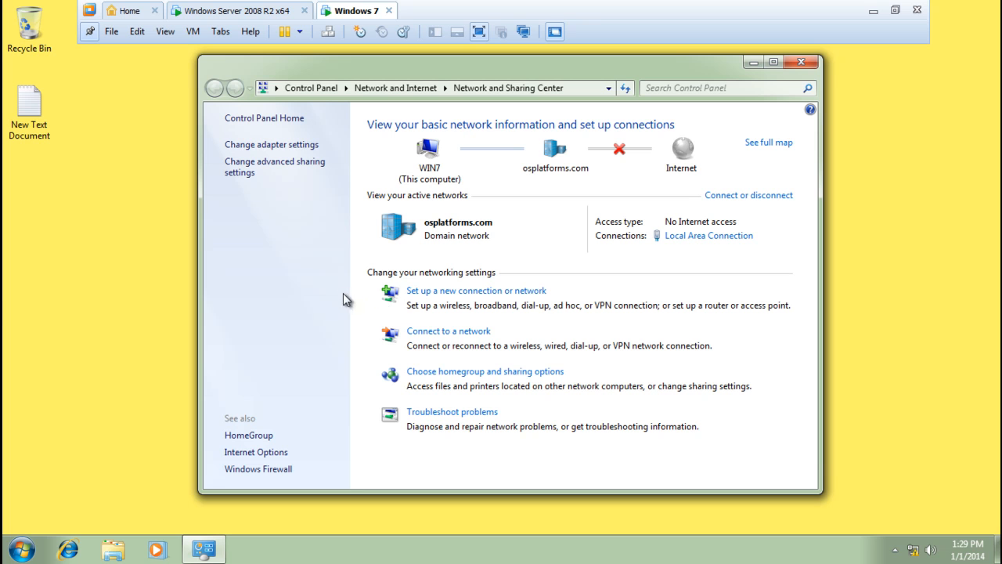
# - Connect the VPN Connection to osplatforms.com, entering the account password
pyautogui.click(251, 146)
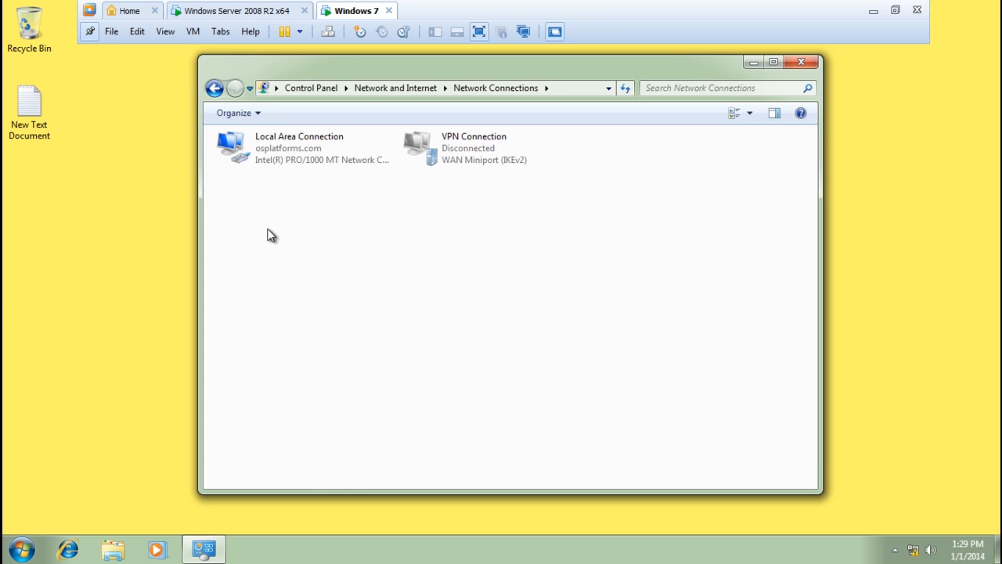
pyautogui.rightClick(458, 151)
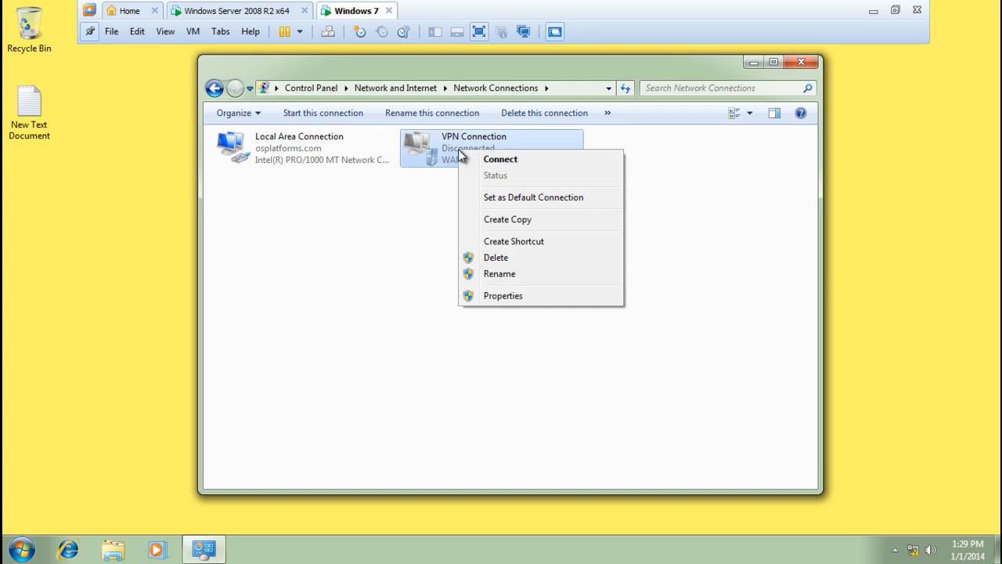
pyautogui.click(499, 159)
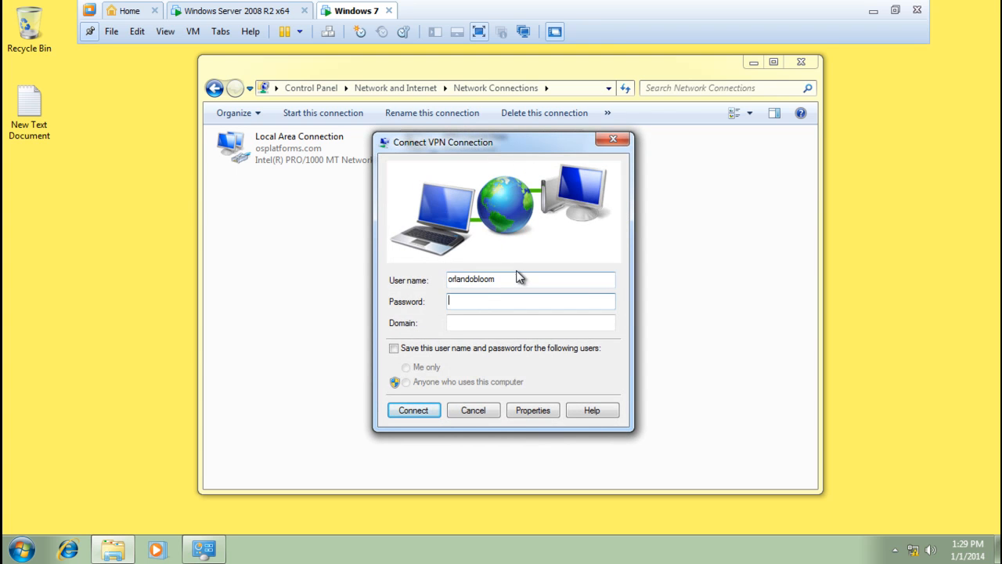
pyautogui.write('*********')
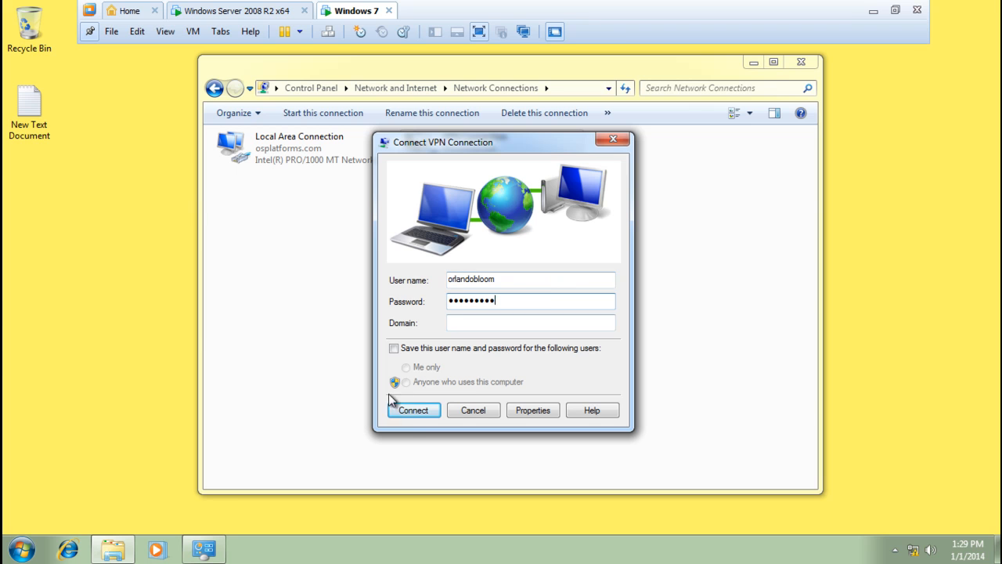
pyautogui.click(415, 415)
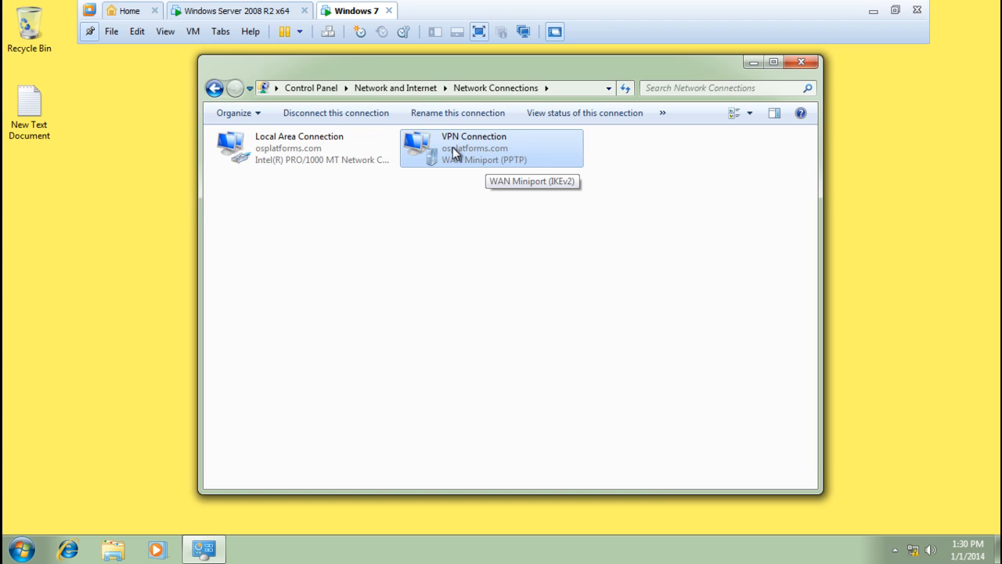
# - Review the VPN details: DNS 192.168.0.1, suffix osplatforms.com, IPv4 address 192.168.0.109
pyautogui.rightClick(452, 153)
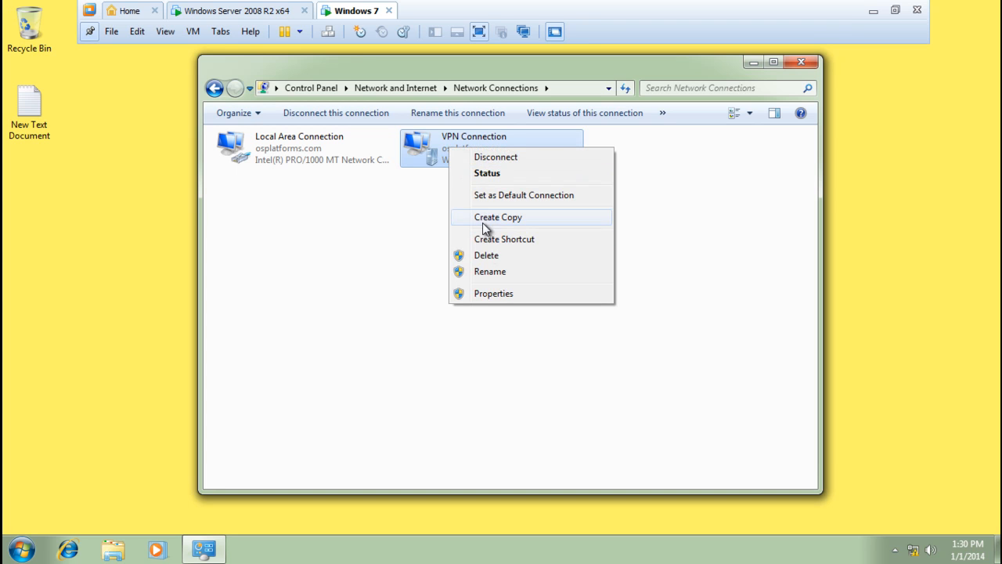
pyautogui.click(478, 174)
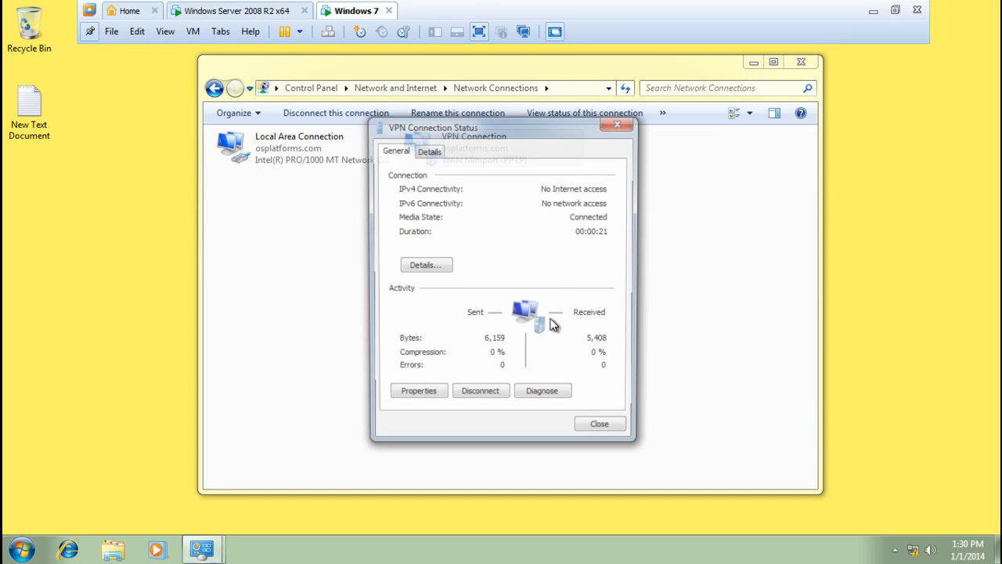
pyautogui.click(432, 267)
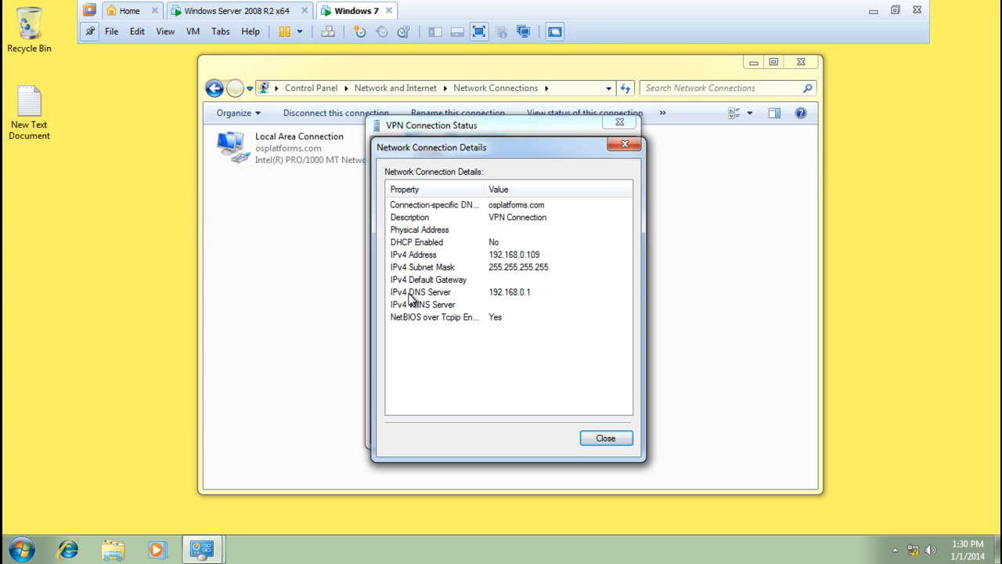
pyautogui.click(410, 296)
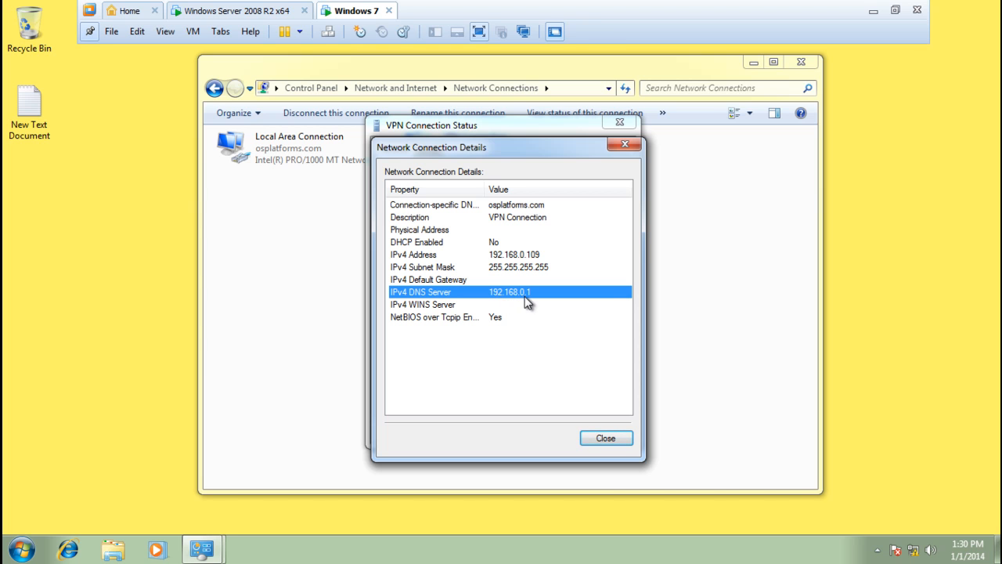
pyautogui.click(446, 207)
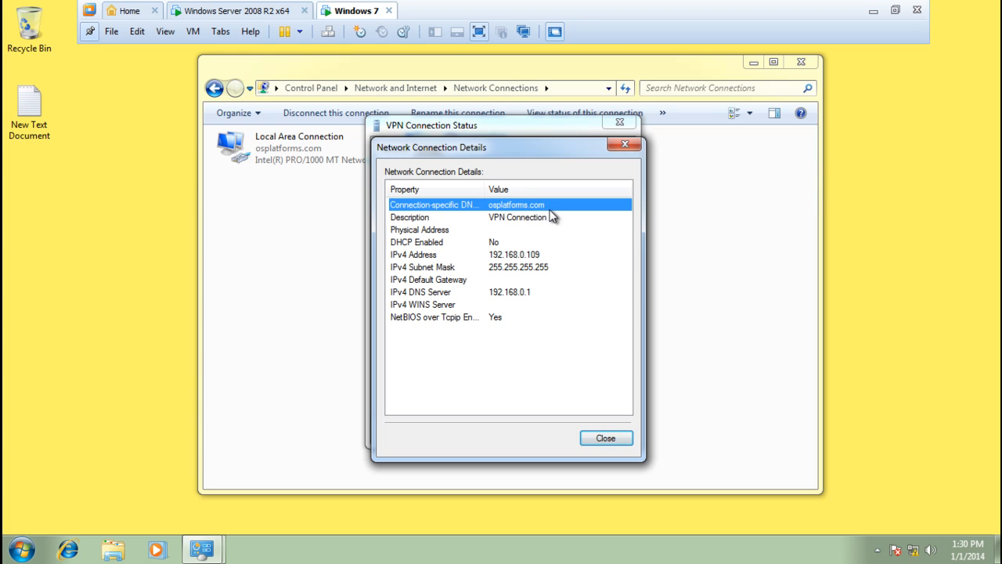
pyautogui.click(514, 255)
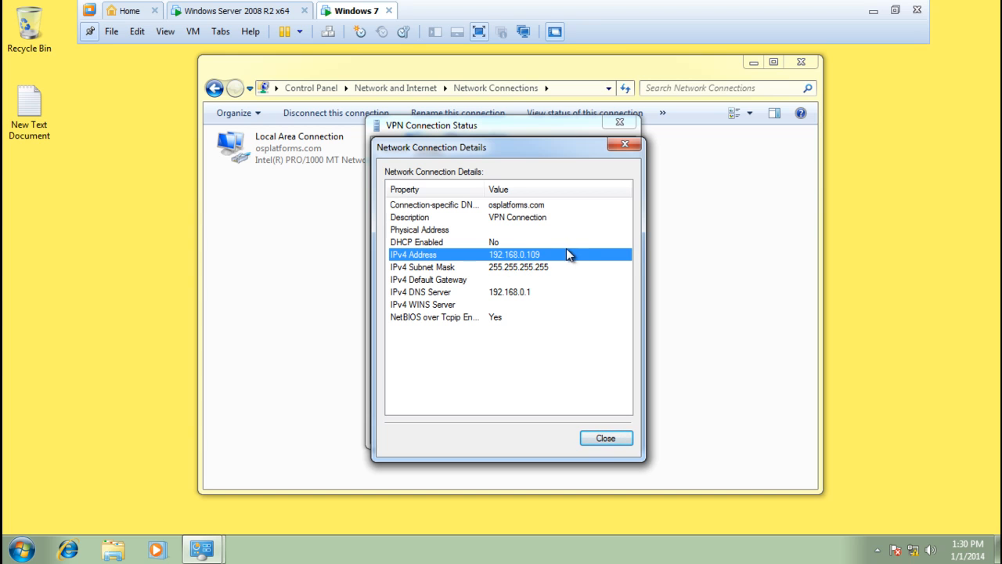
# - Close the details, the VPN status and the Network Connections window
pyautogui.click(610, 442)
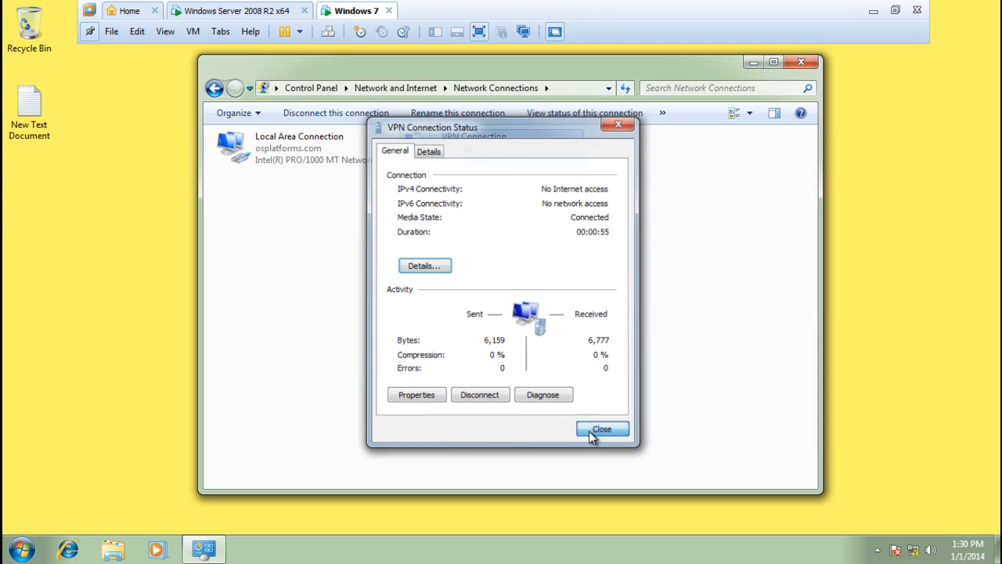
pyautogui.click(589, 432)
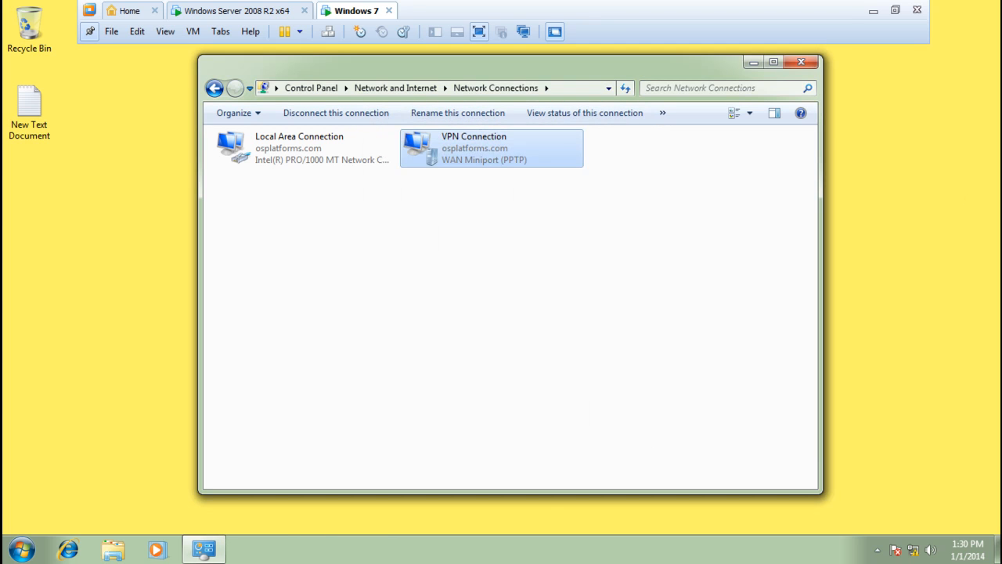
pyautogui.hotkey('alt', 'F4')
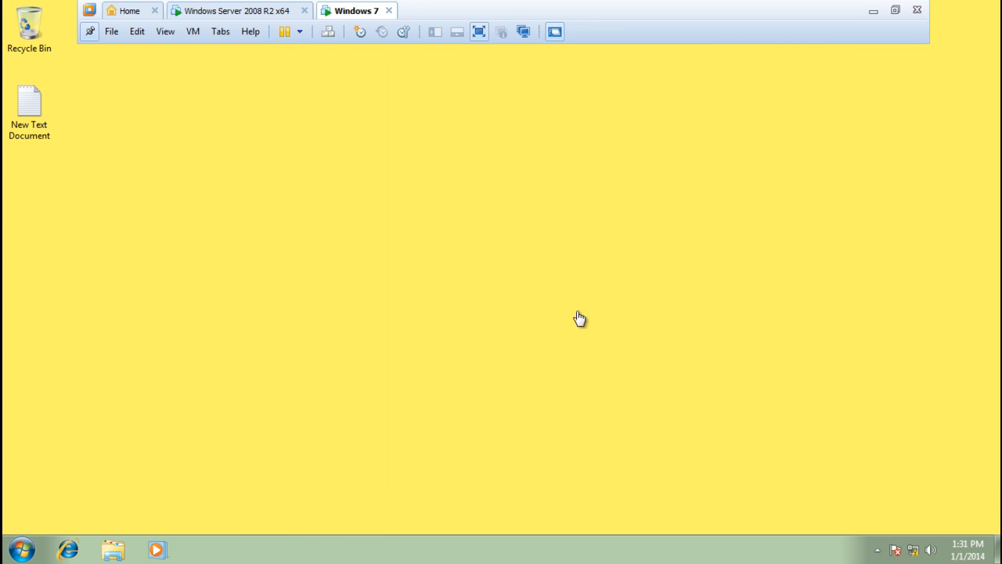
# - Switch to the Windows Server machine and launch Network Policy Server from Administrative Tools
pyautogui.click(211, 14)
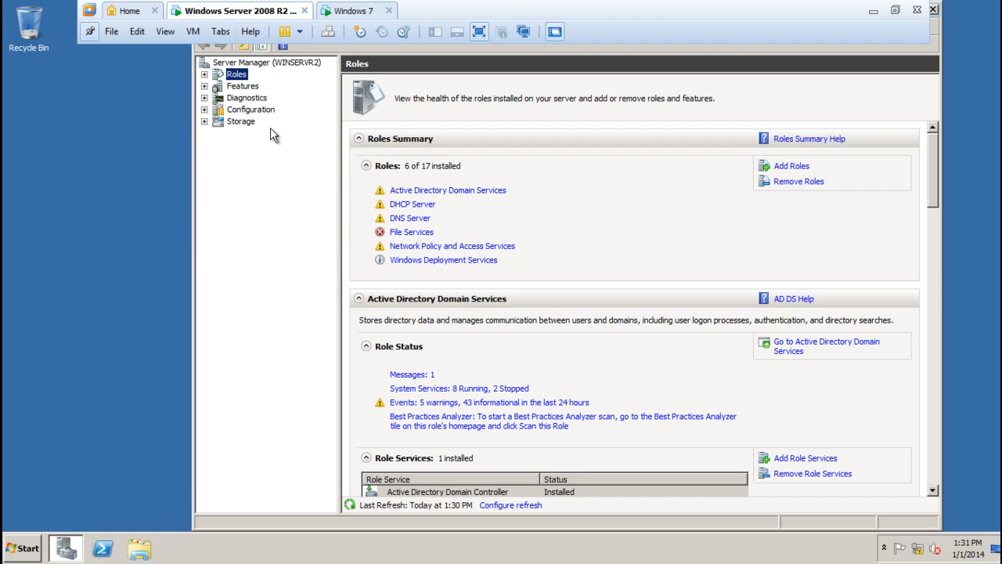
pyautogui.click(25, 548)
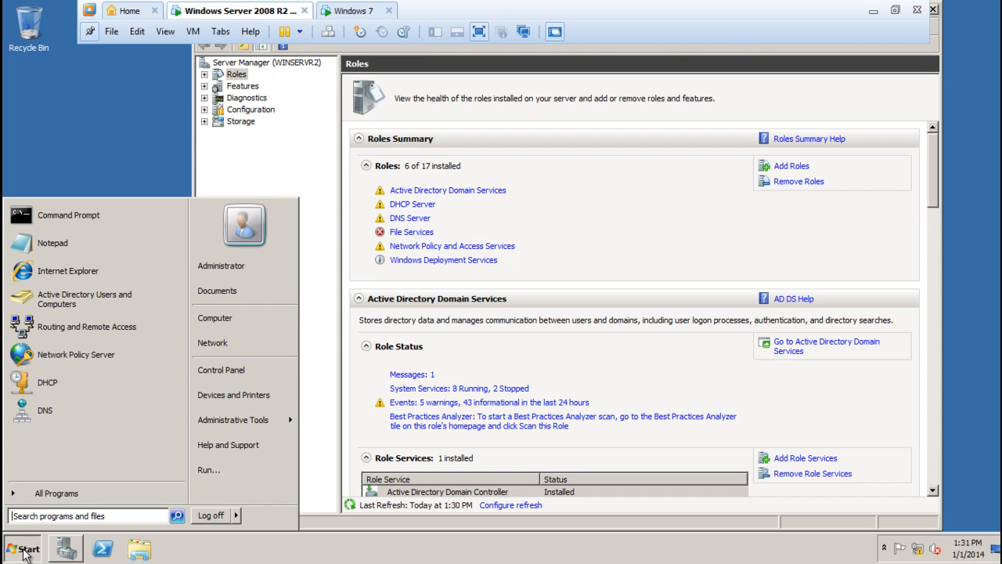
pyautogui.moveTo(220, 422)
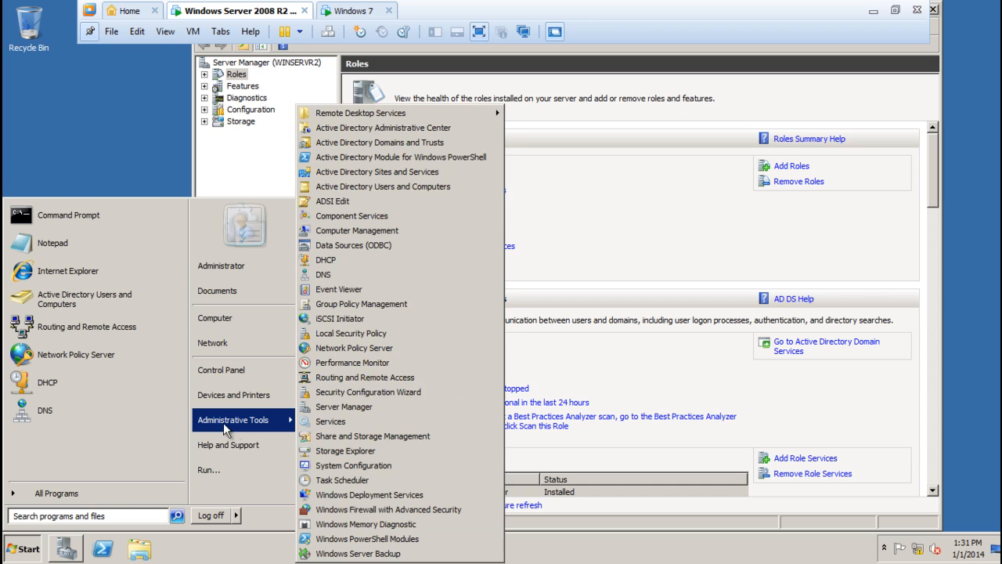
pyautogui.click(349, 348)
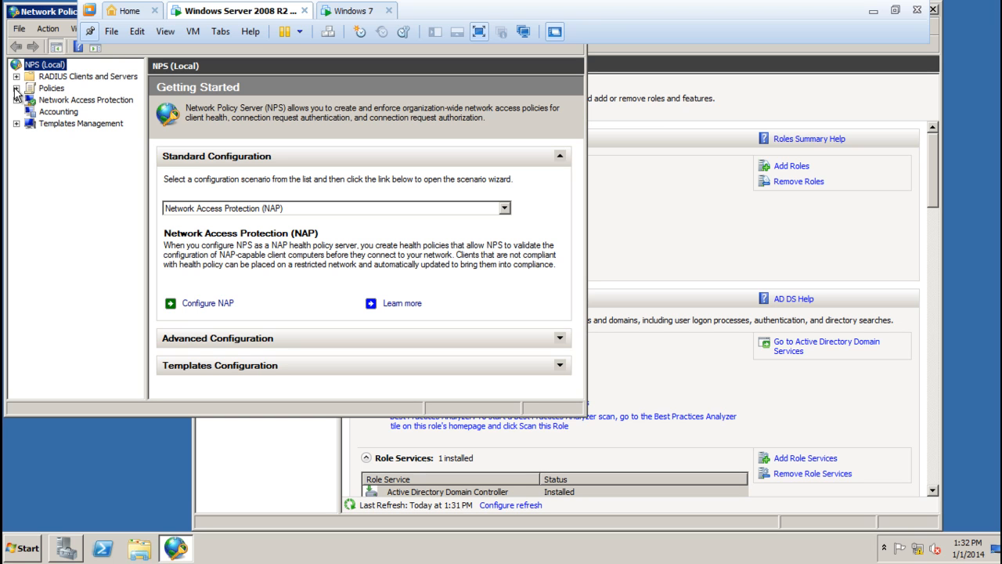
# - Expand Policies > Network Policies and open the OSPlatformVPN Policy's properties
pyautogui.click(16, 88)
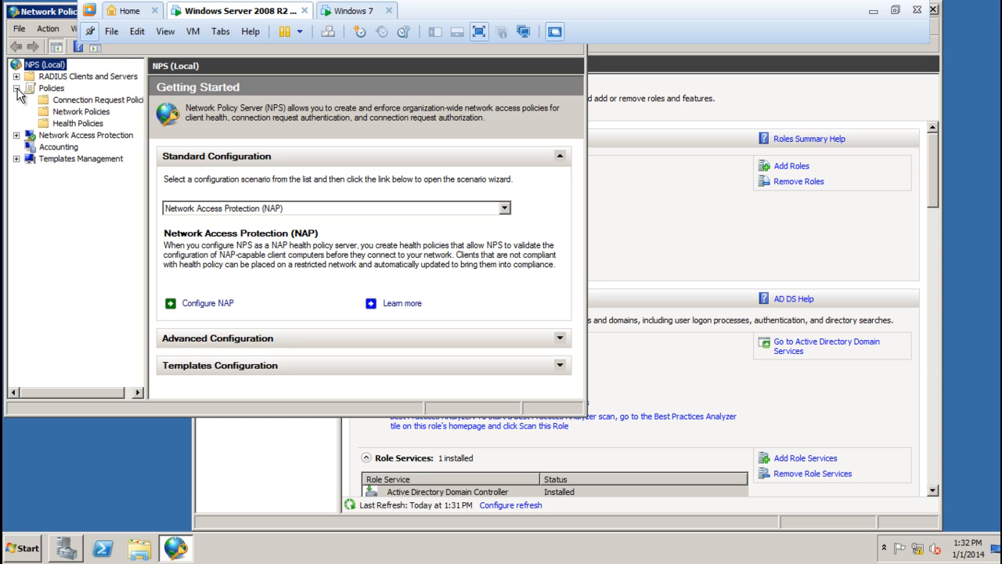
pyautogui.click(70, 112)
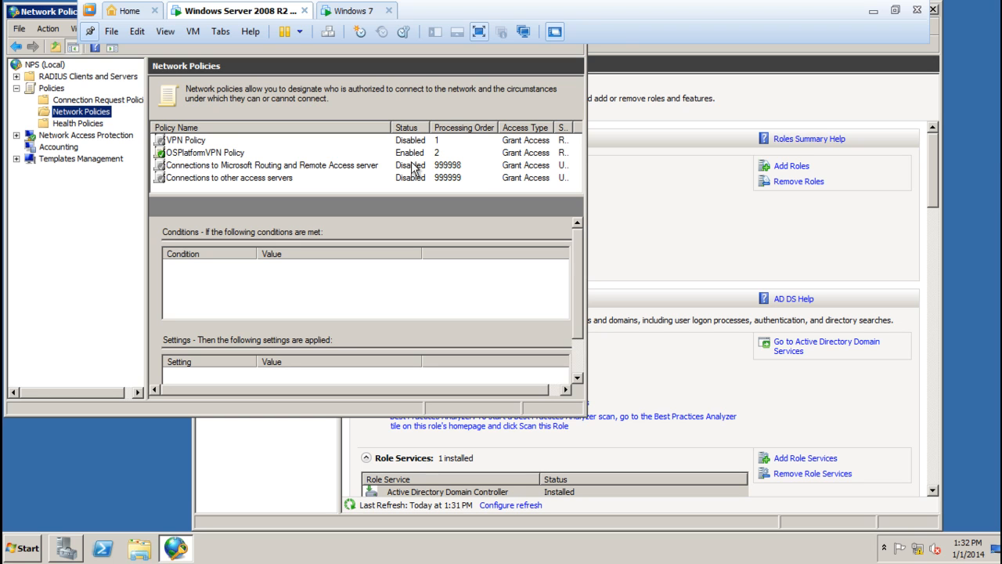
pyautogui.rightClick(192, 154)
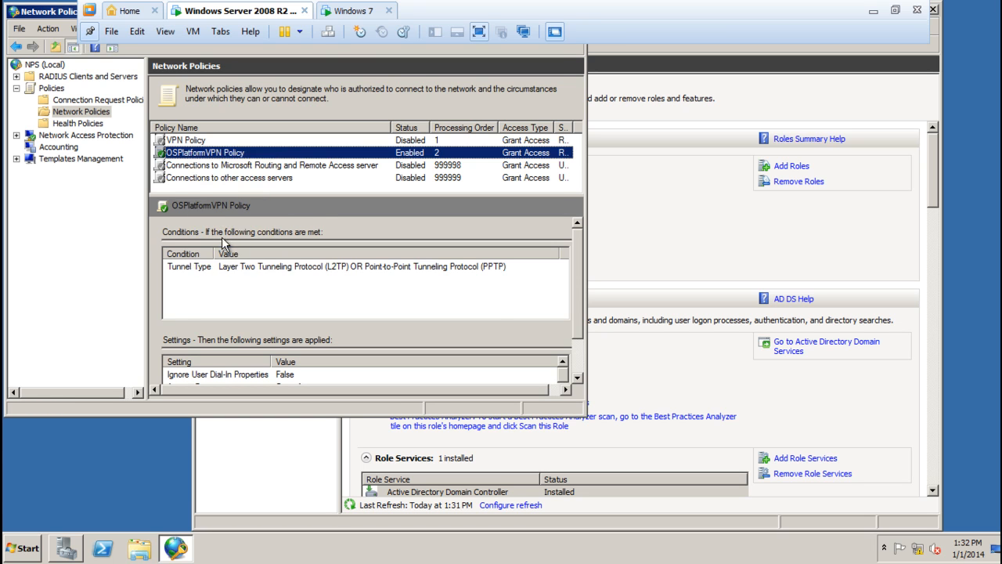
pyautogui.click(223, 241)
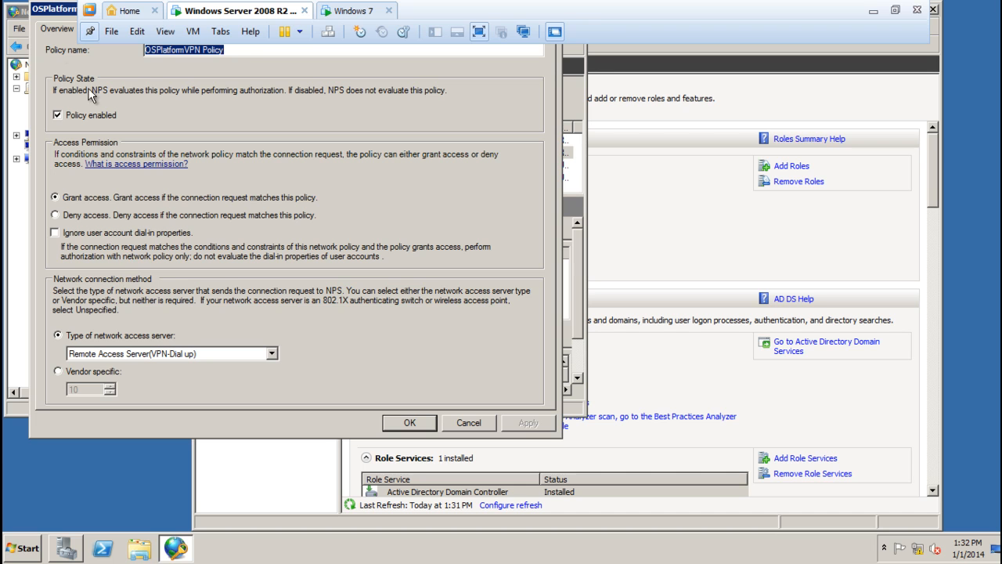
# - Under Constraints, enable 'Allow access only on these days and at these times' and edit the schedule
pyautogui.moveTo(50, 12); pyautogui.dragTo(236, 59)
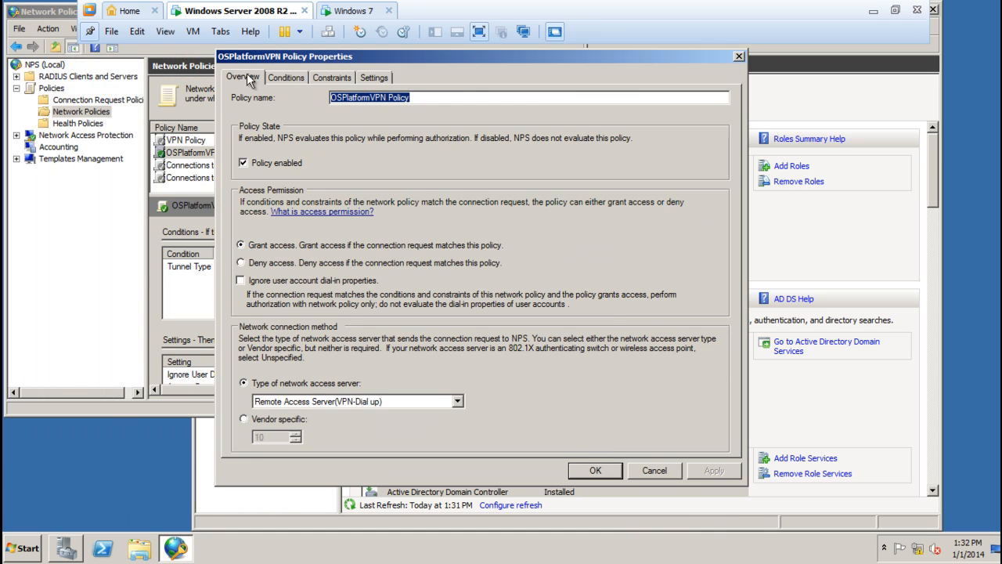
pyautogui.click(328, 78)
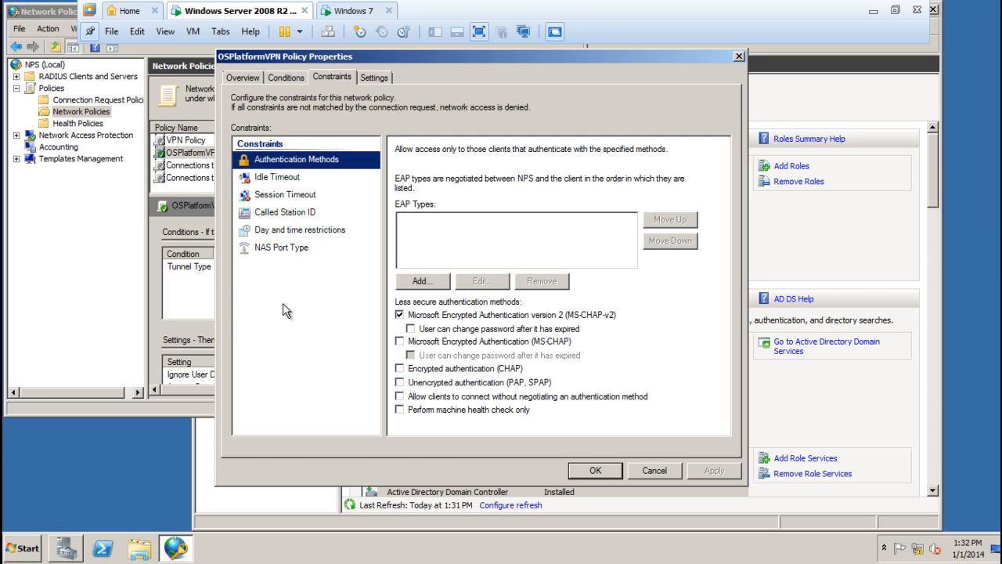
pyautogui.click(278, 182)
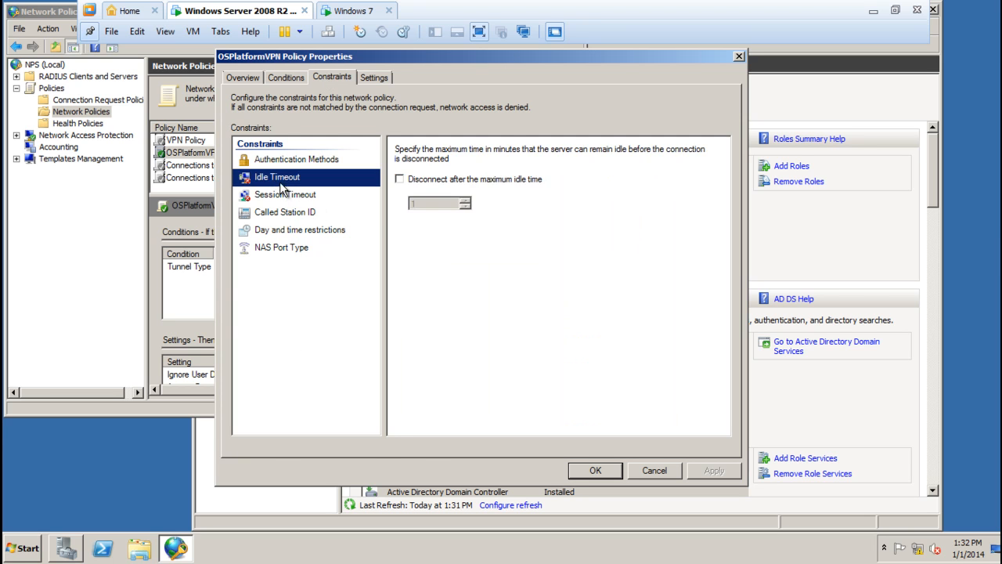
pyautogui.click(292, 234)
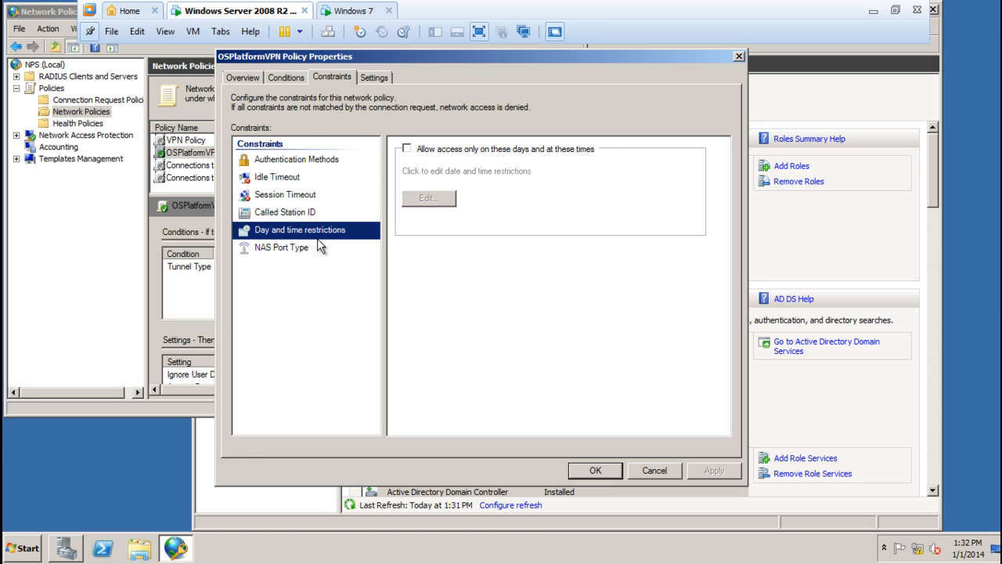
pyautogui.click(406, 149)
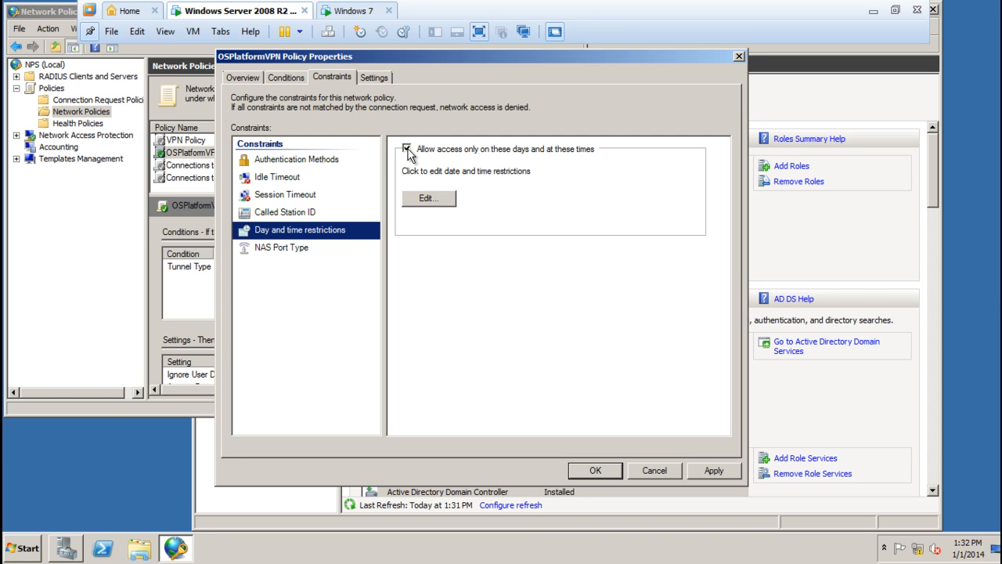
pyautogui.click(429, 199)
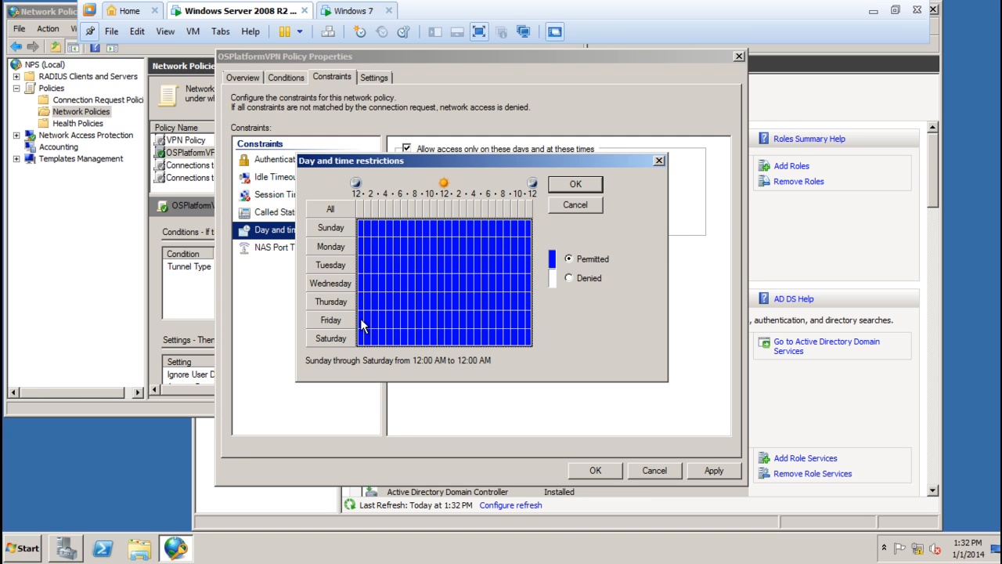
# - Deny access all day Sunday and Saturday in the schedule grid
pyautogui.moveTo(360, 229); pyautogui.dragTo(528, 227)
pyautogui.click(360, 227)
pyautogui.moveTo(364, 236); pyautogui.dragTo(528, 231)
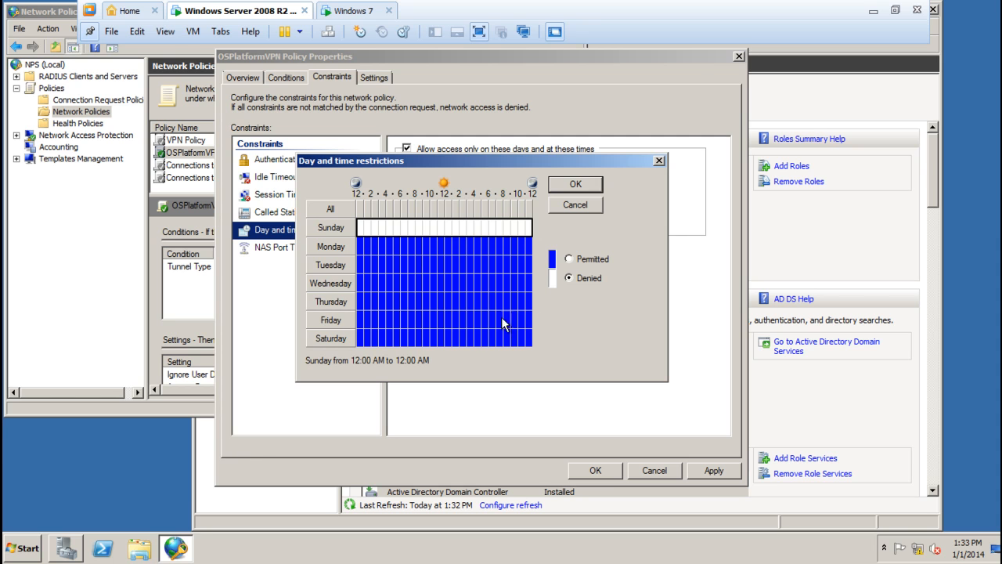
pyautogui.moveTo(363, 337); pyautogui.dragTo(531, 337)
pyautogui.click(567, 277)
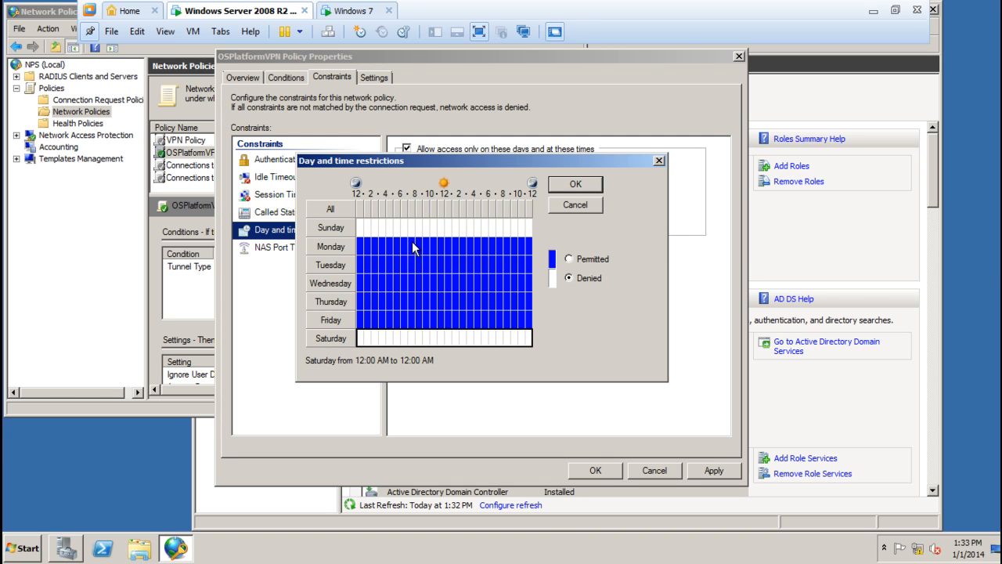
# - Deny weekday access before 8 AM and from late afternoon to midnight
pyautogui.click(361, 246)
pyautogui.moveTo(363, 248); pyautogui.dragTo(418, 330)
pyautogui.click(577, 259)
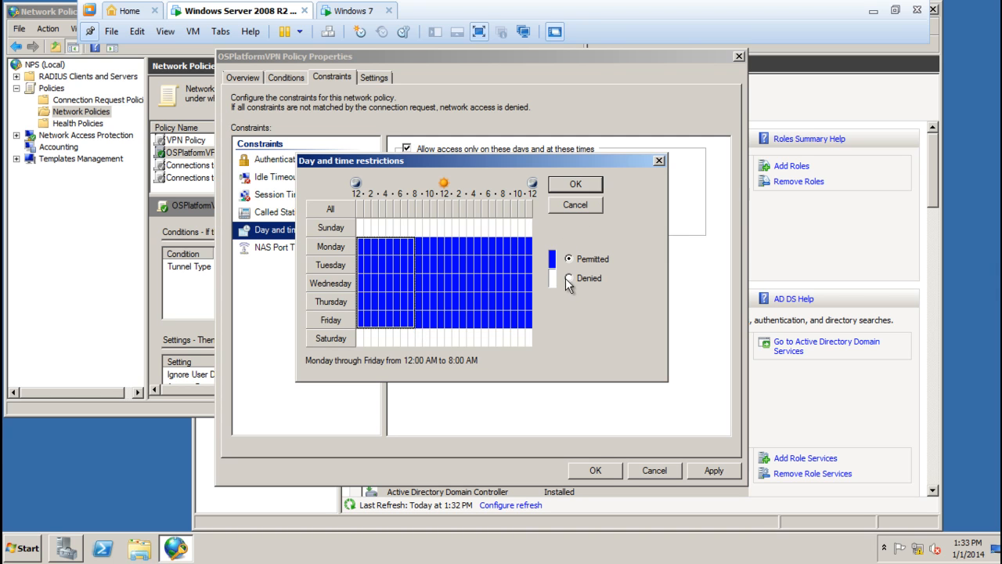
pyautogui.click(568, 277)
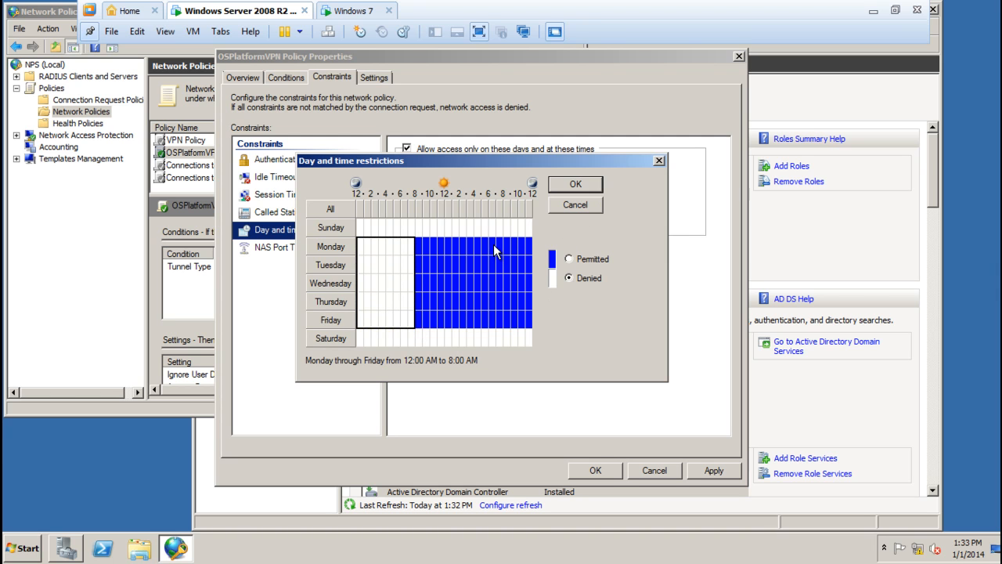
pyautogui.moveTo(485, 246); pyautogui.dragTo(533, 327)
pyautogui.click(568, 279)
# - Deny Monday–Friday access from 4 to 5 PM after checking existing slots
pyautogui.click(484, 337)
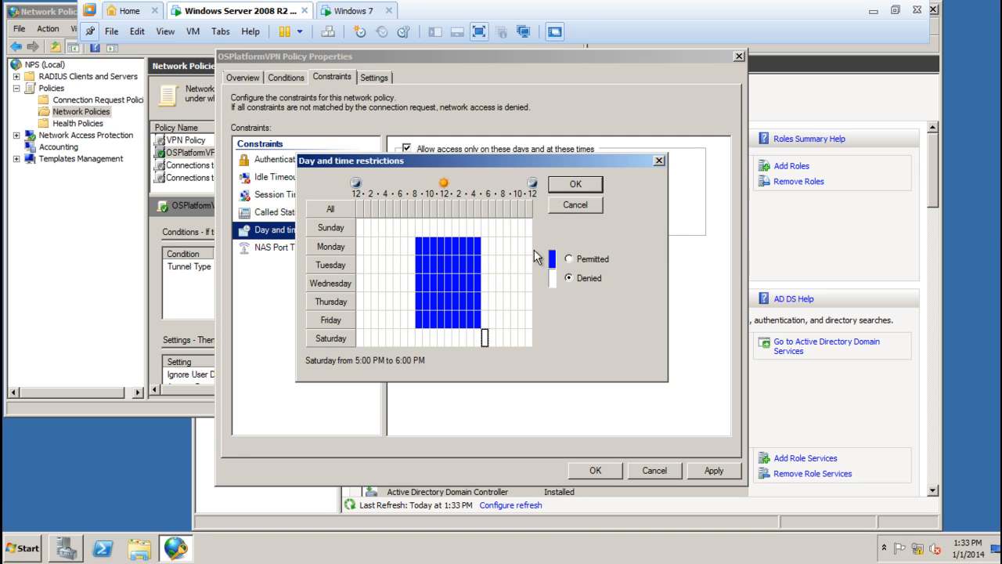
pyautogui.click(464, 308)
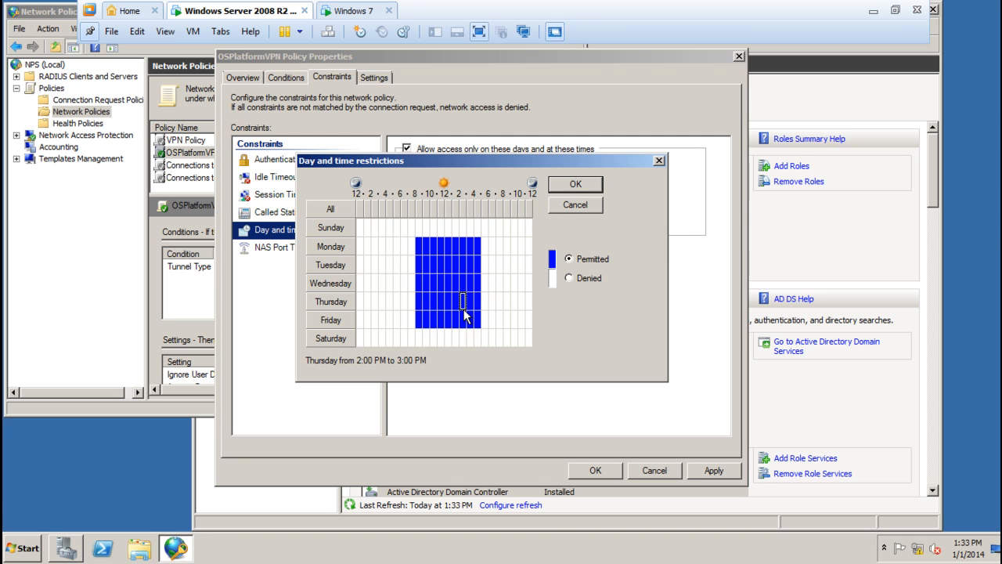
pyautogui.click(417, 241)
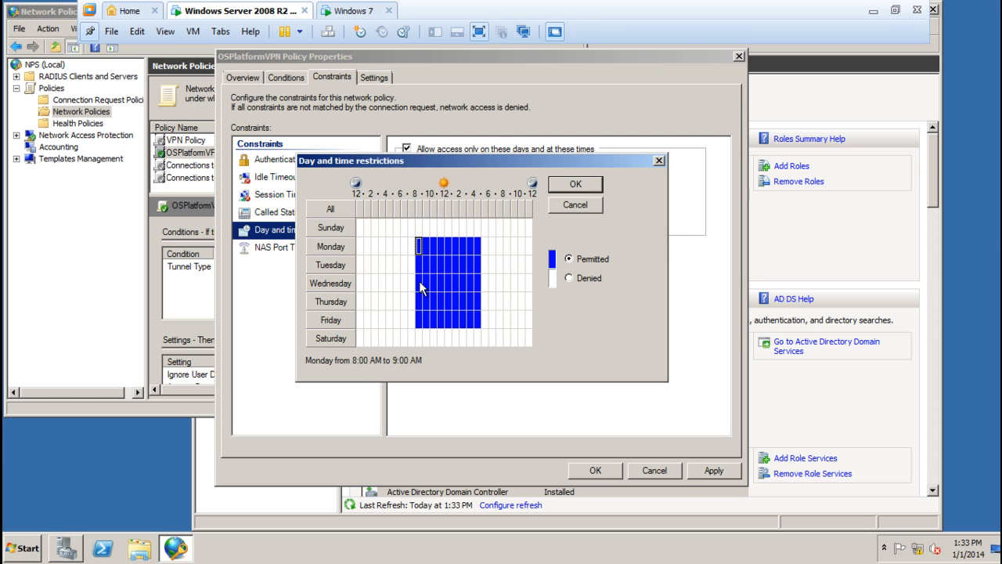
pyautogui.click(477, 245)
pyautogui.moveTo(483, 245); pyautogui.dragTo(481, 323)
pyautogui.click(569, 277)
# - Accept the Monday–Friday 8 AM–4 PM schedule and save it to the policy
pyautogui.click(470, 248)
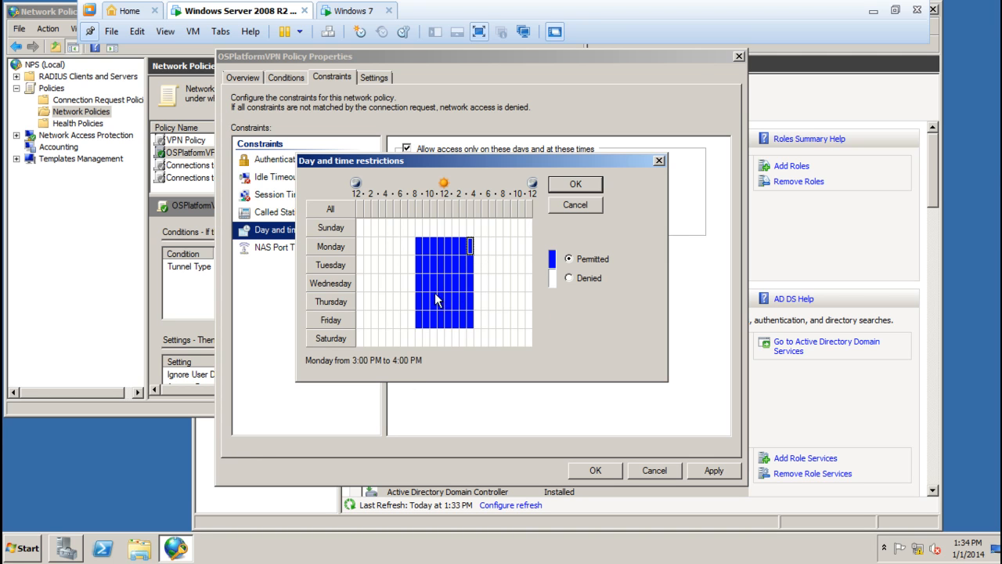
pyautogui.click(577, 186)
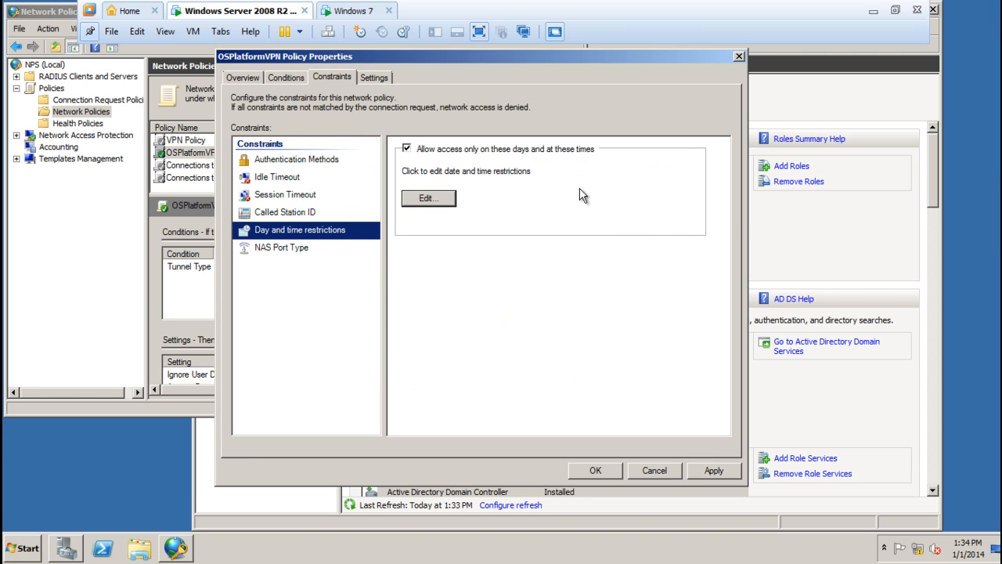
pyautogui.click(709, 473)
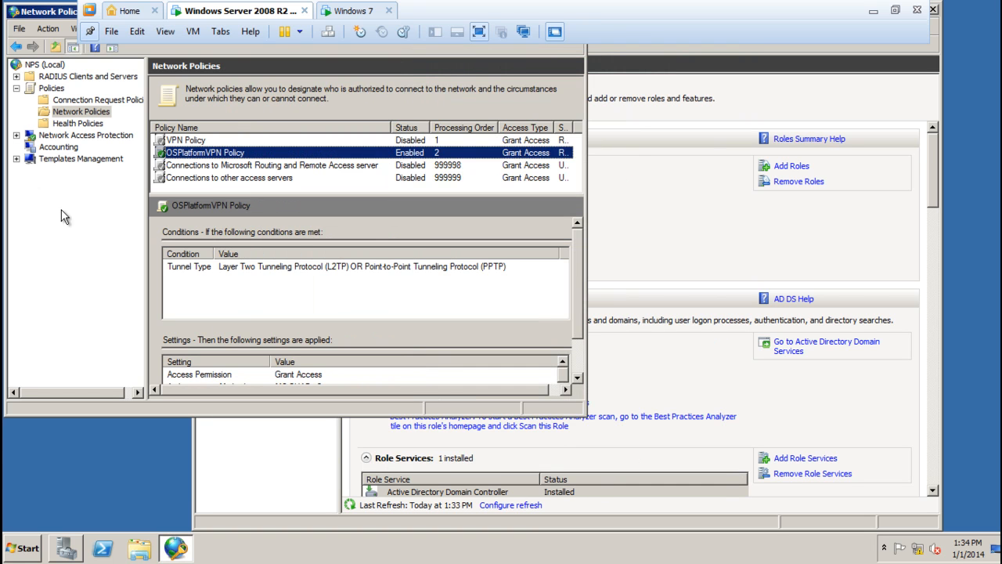
pyautogui.moveTo(69, 11); pyautogui.dragTo(281, 87)
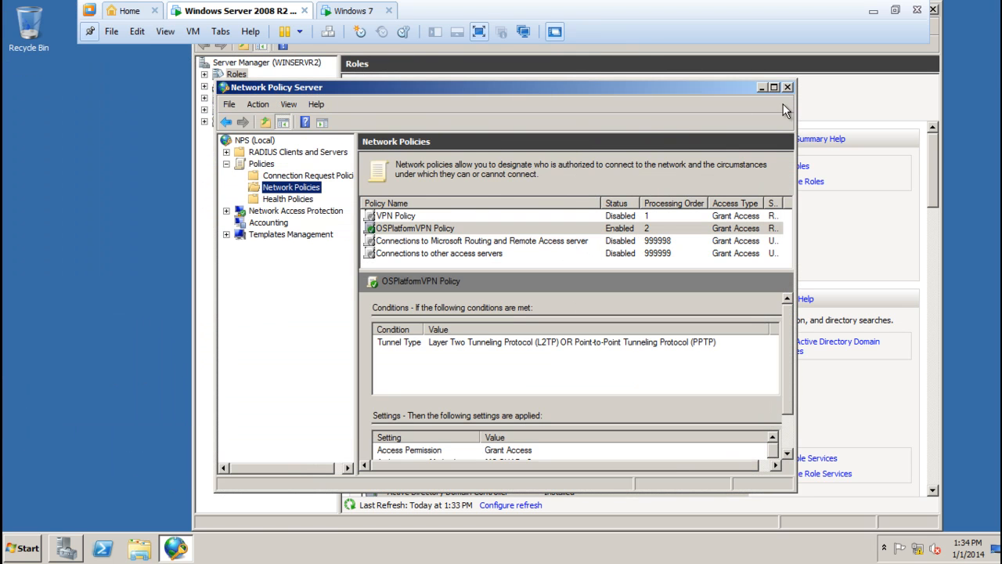